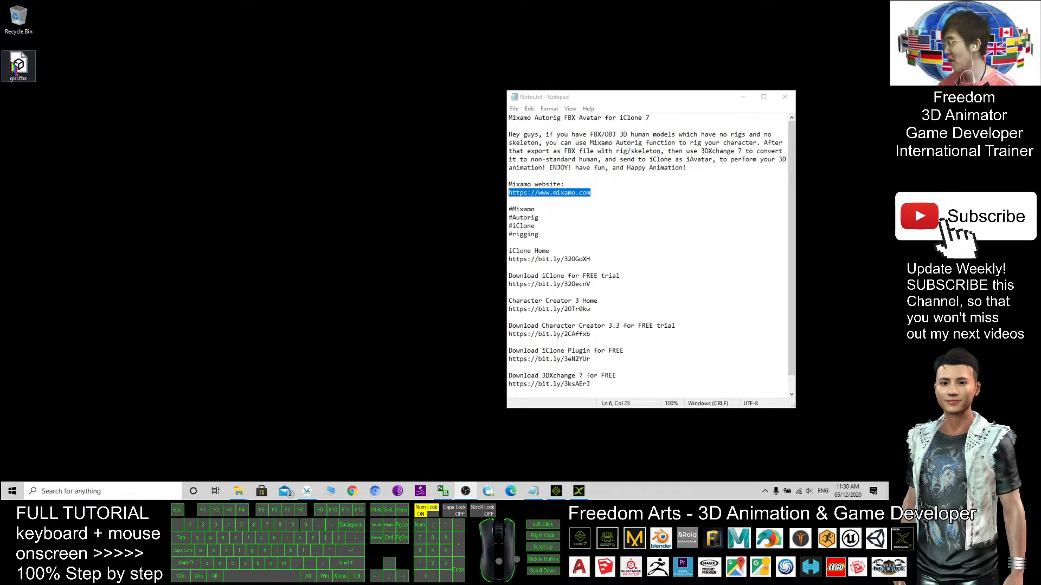
- Open girl.fbx from the desktop in 3D Viewer and inspect the character model from several angles
left_click(16, 65)
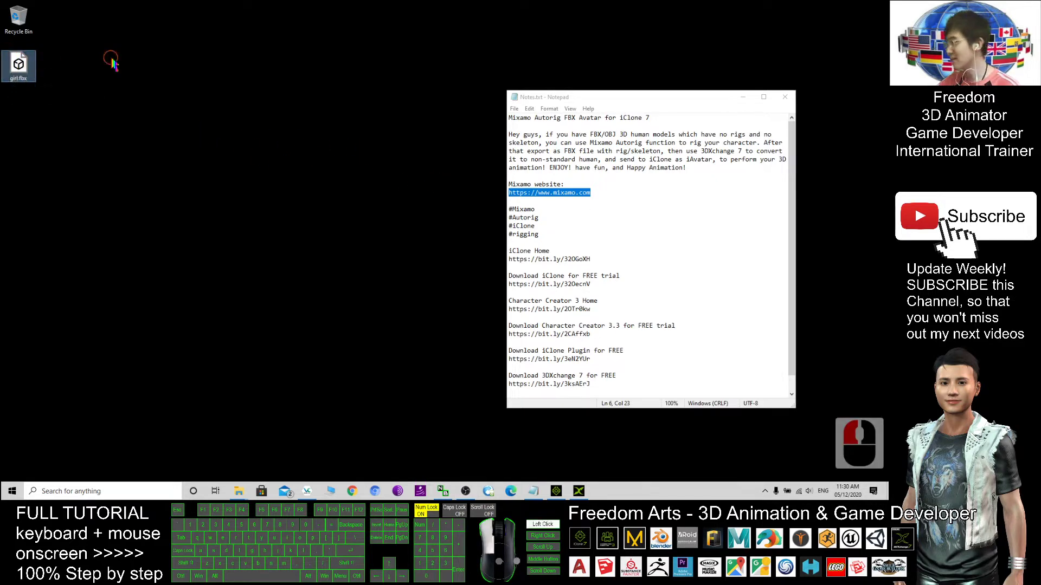
left_click(100, 85)
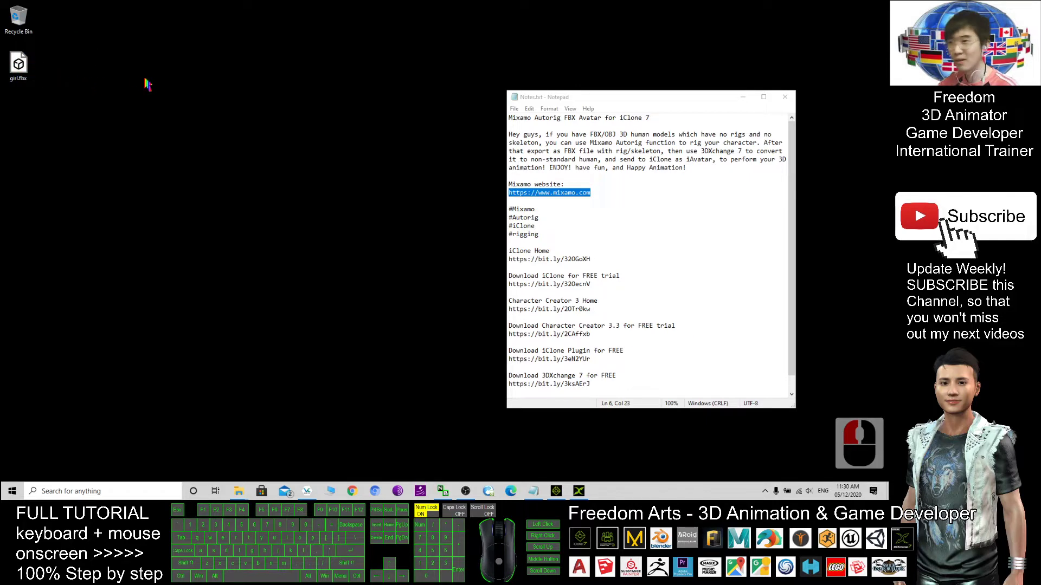
left_click(19, 66)
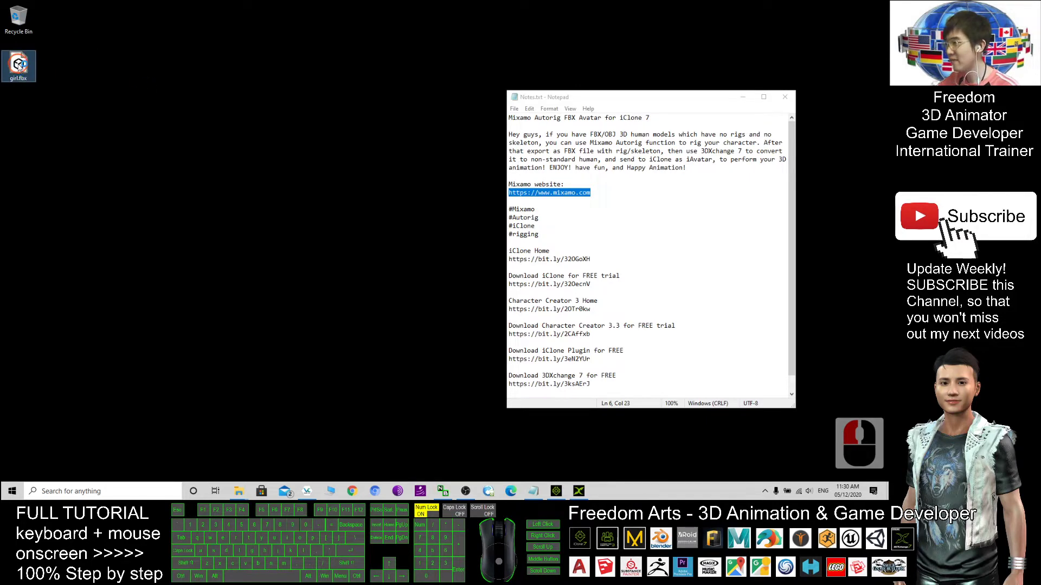
double_click(21, 68)
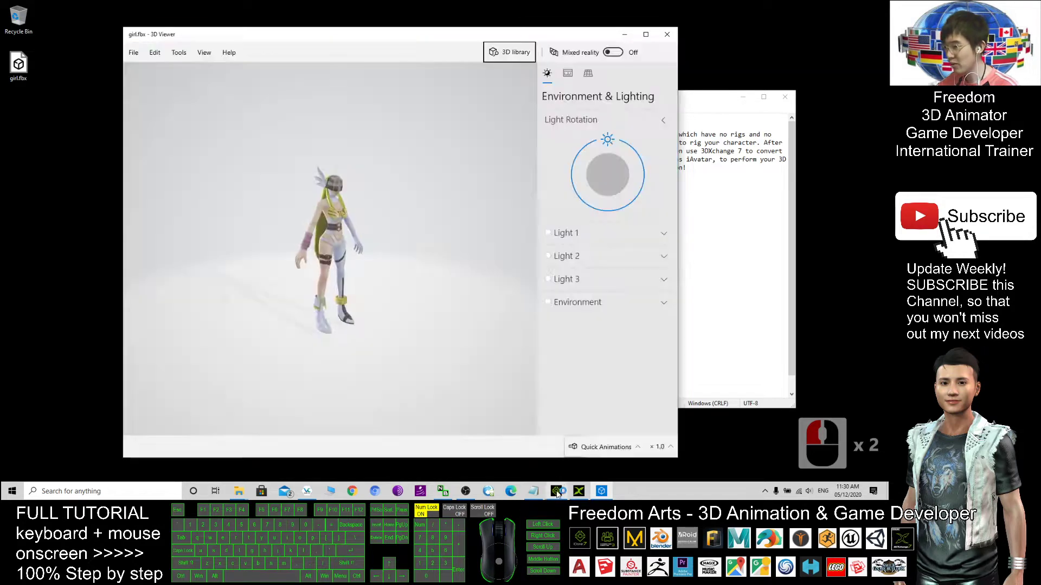
left_click(556, 491)
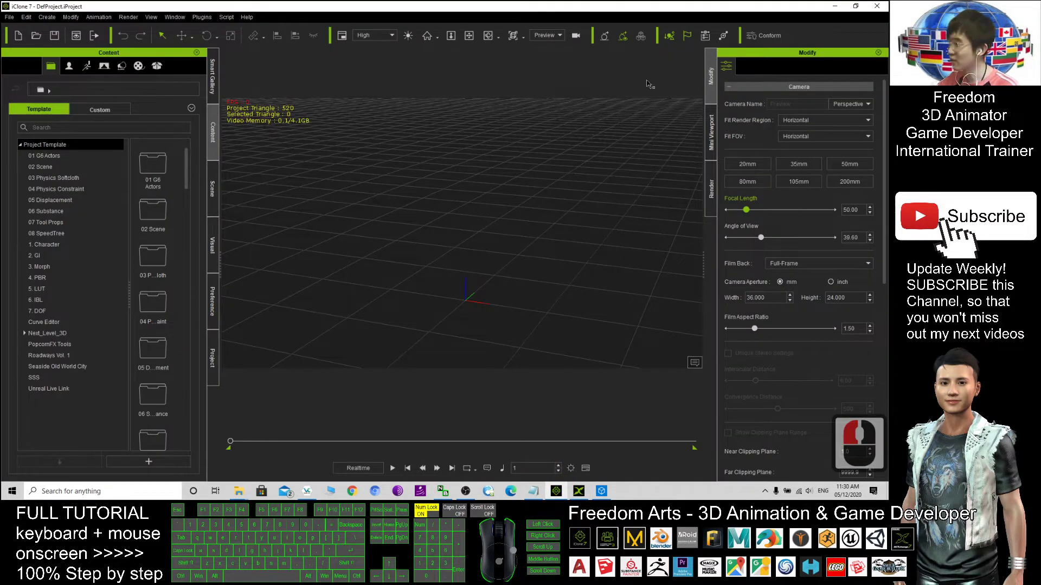
left_click(835, 6)
mouse_move(365, 262)
left_mouse_down()
mouse_move(314, 255)
mouse_move(326, 271)
mouse_move(359, 259)
left_mouse_up()
scroll(324, 267, "up", 2)
scroll(324, 267, "down", 2)
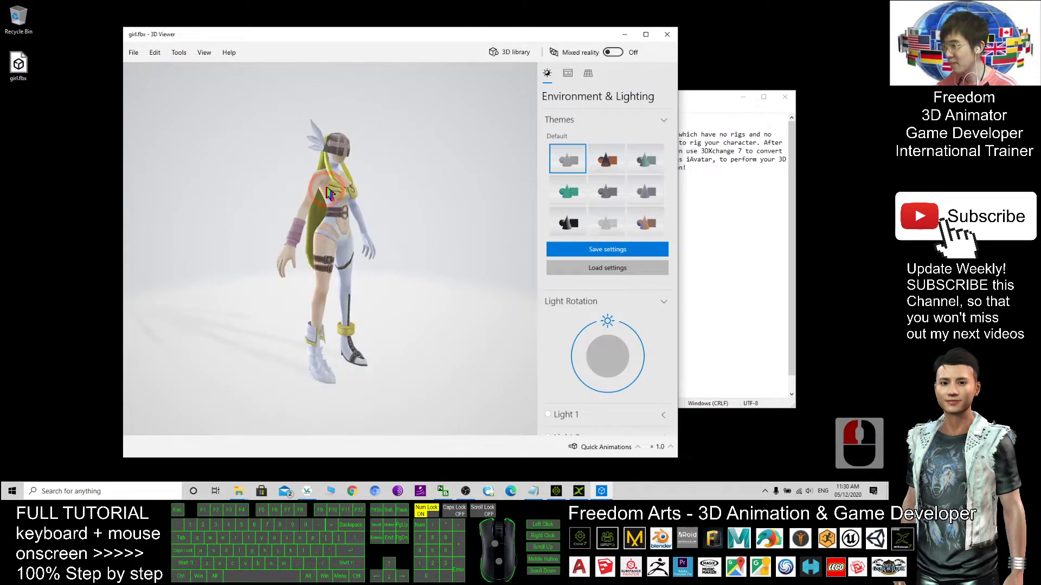
left_click_drag(324, 201, 393, 247)
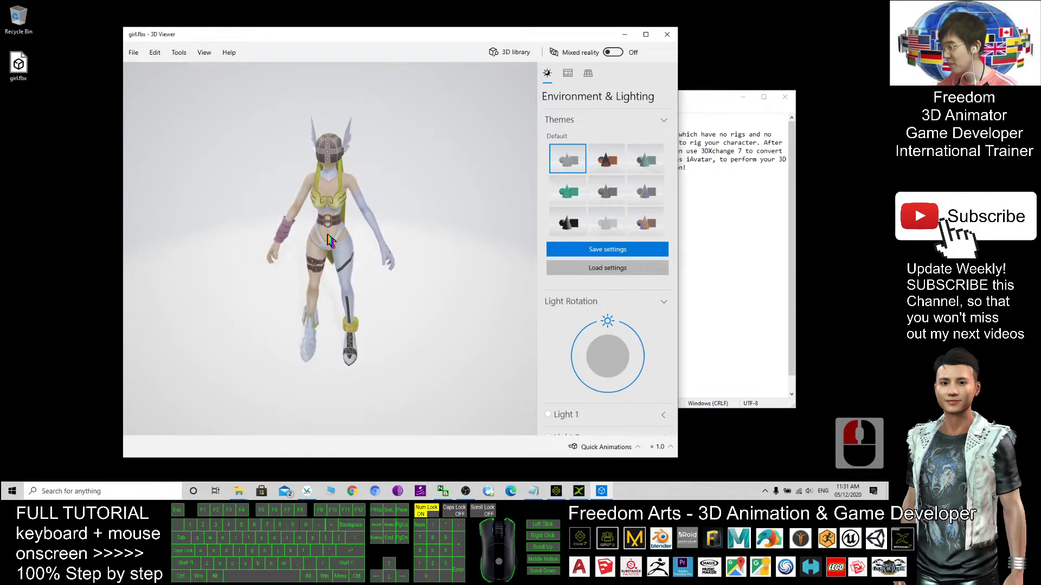
- Check the iClone project, highlight the Mixamo website address in the notes, and close the model preview
left_click(556, 491)
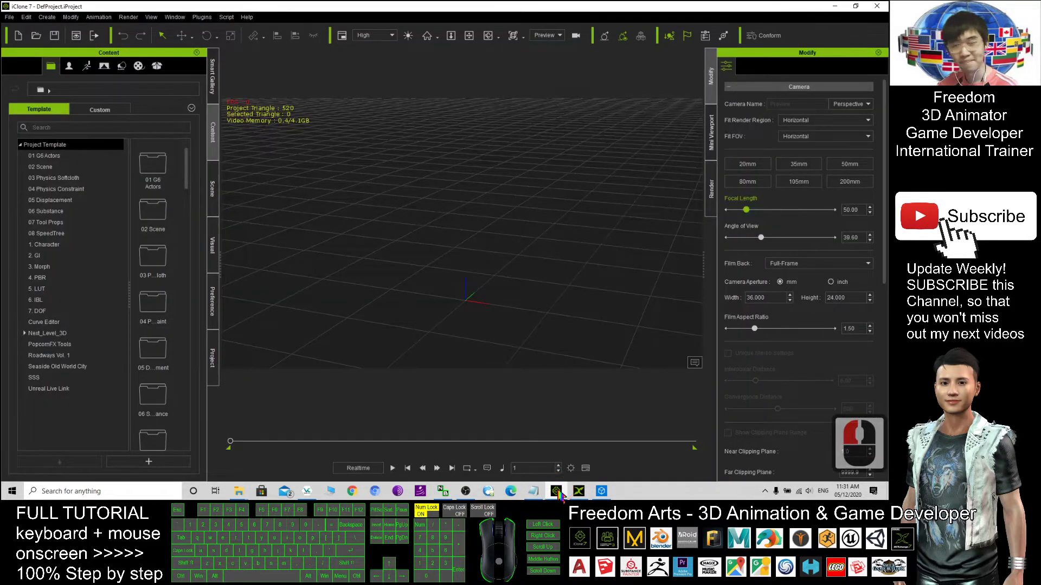
left_click(557, 492)
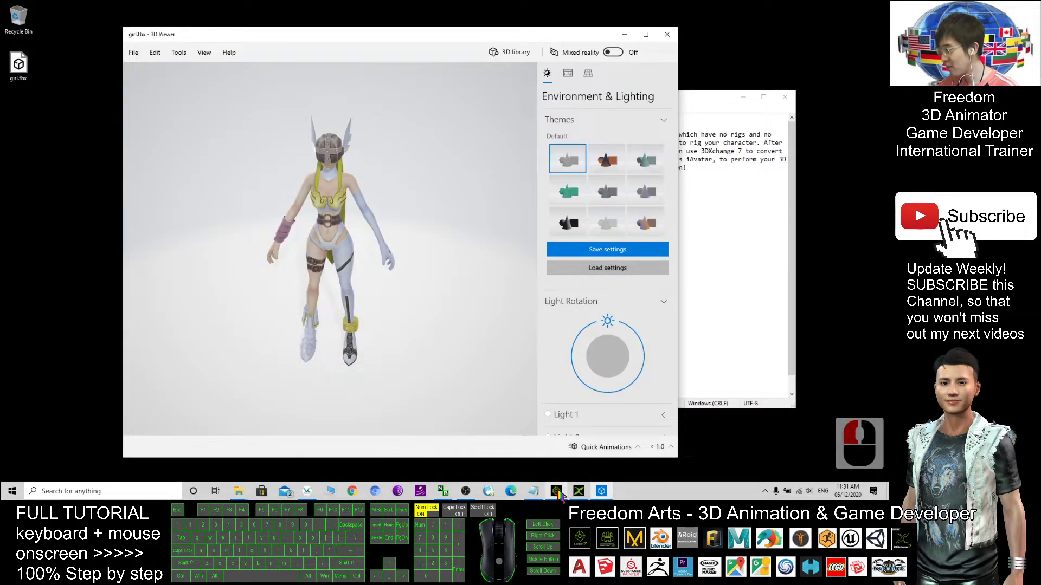
left_click(734, 272)
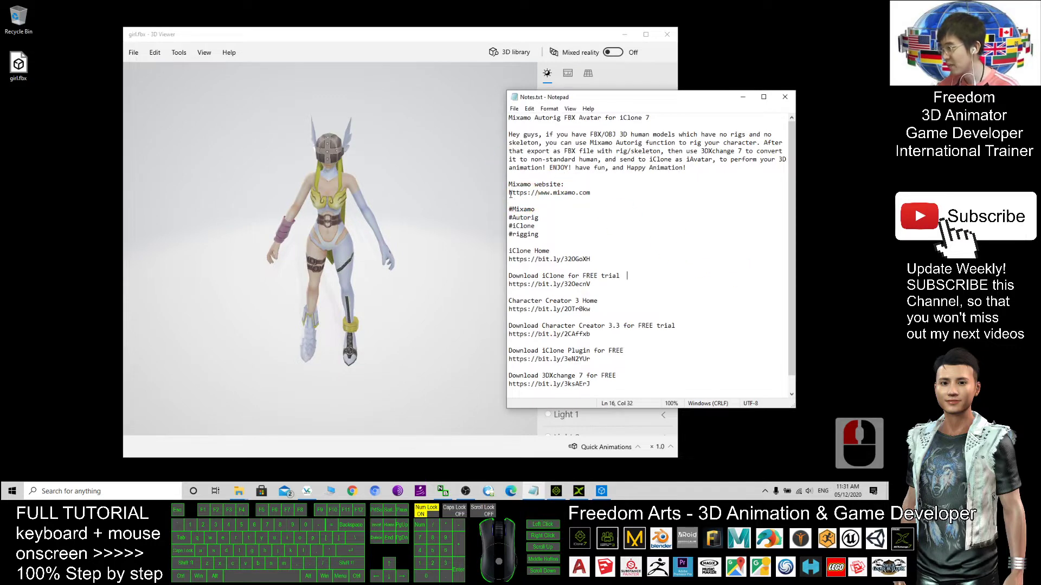
left_click_drag(510, 193, 593, 194)
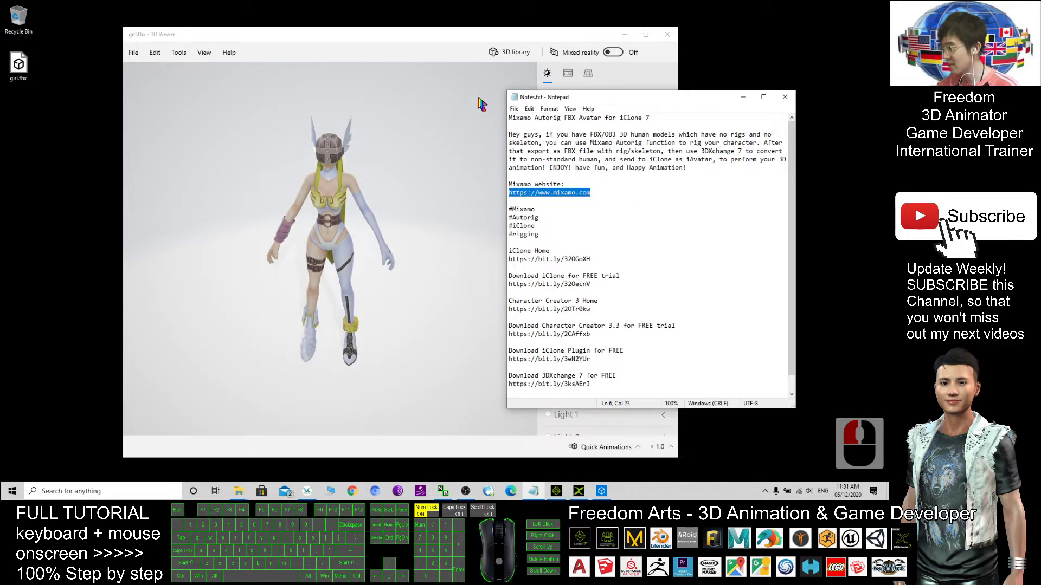
left_click(554, 196)
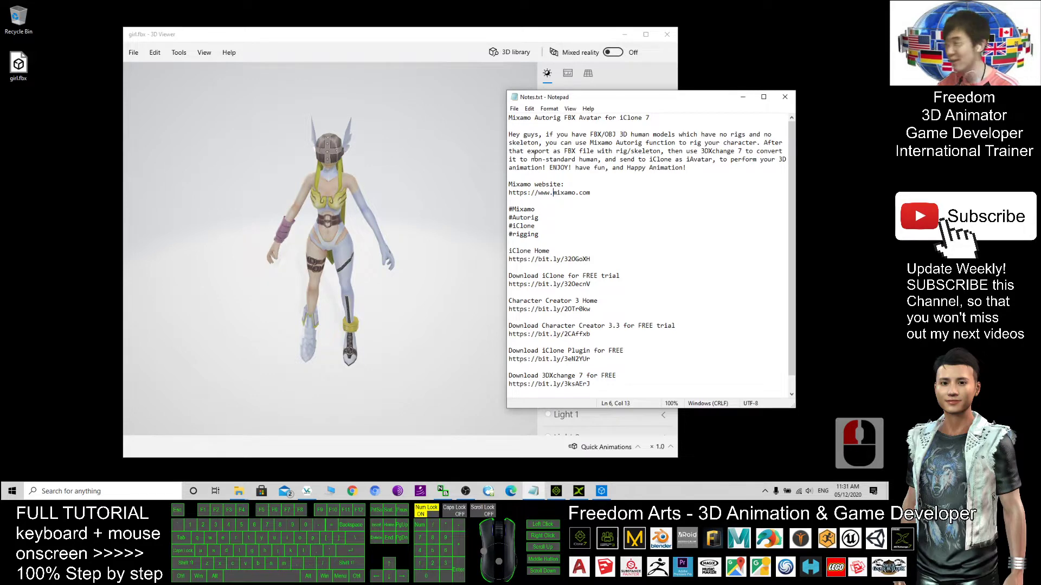
left_click(666, 35)
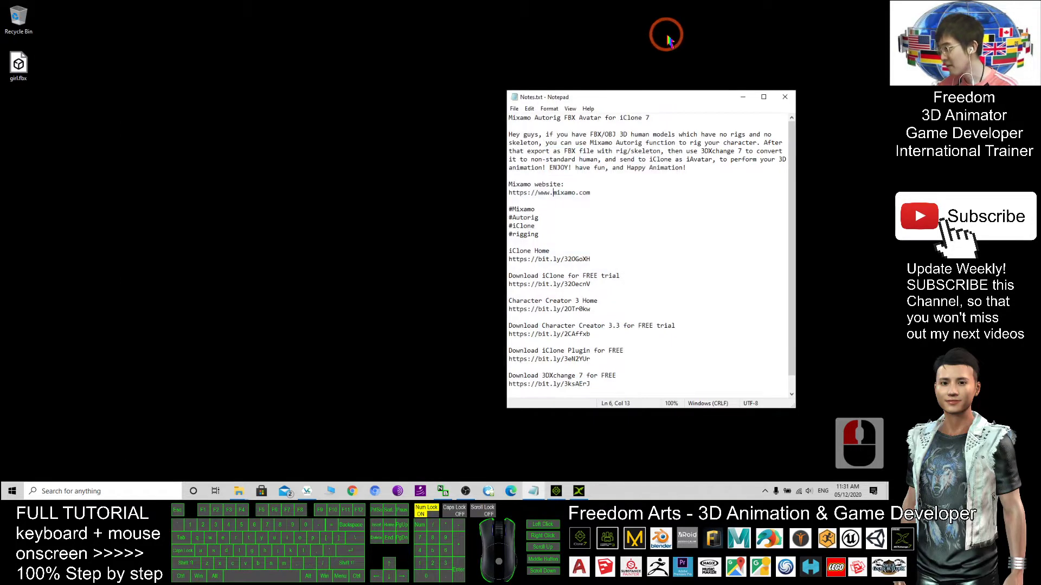
- Turn off hiding extensions for known file types in File Explorer's folder view options, then close File Explorer
left_click(24, 76)
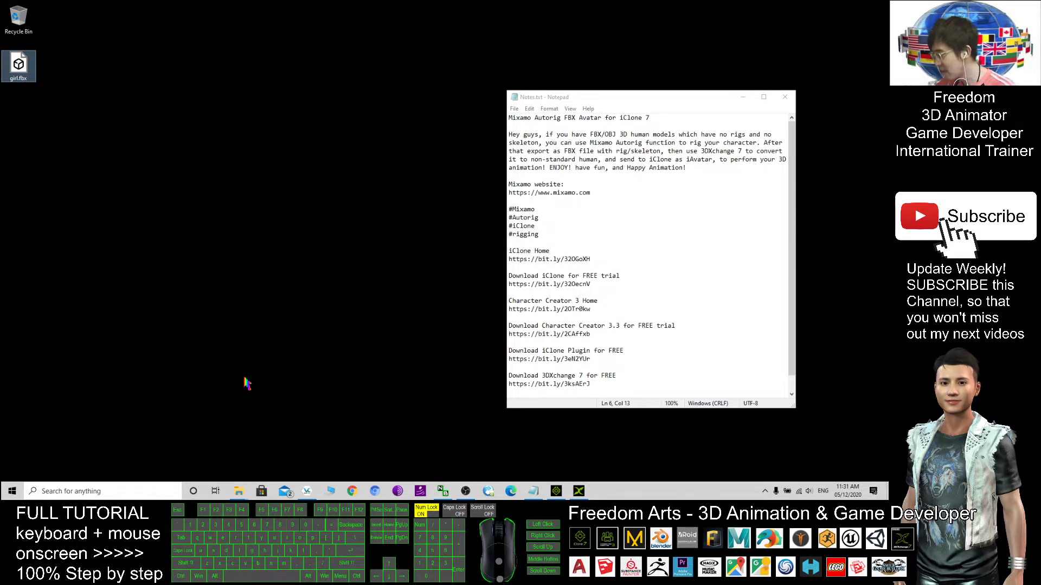
right_click(242, 494)
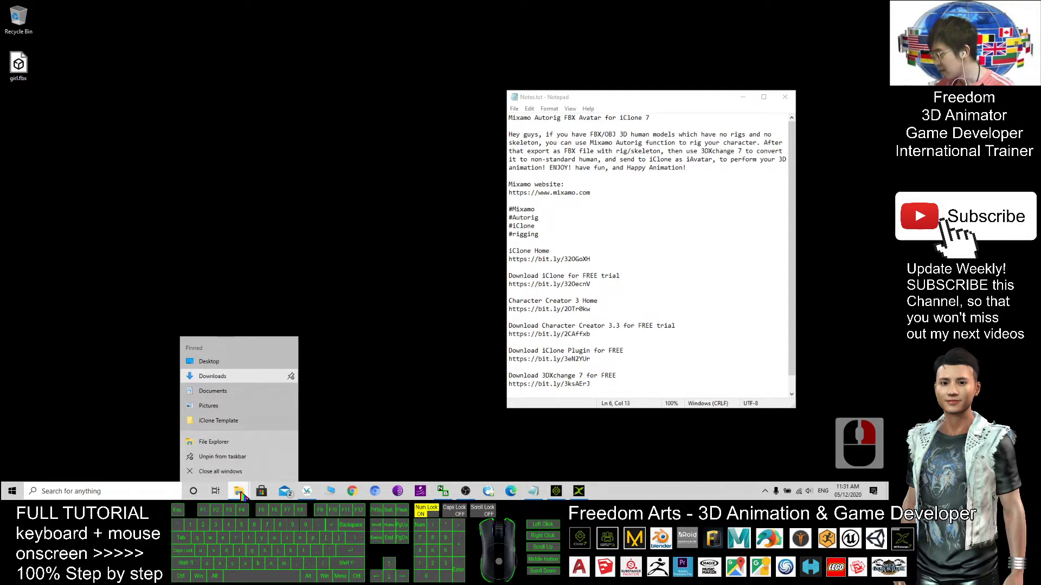
left_click(206, 445)
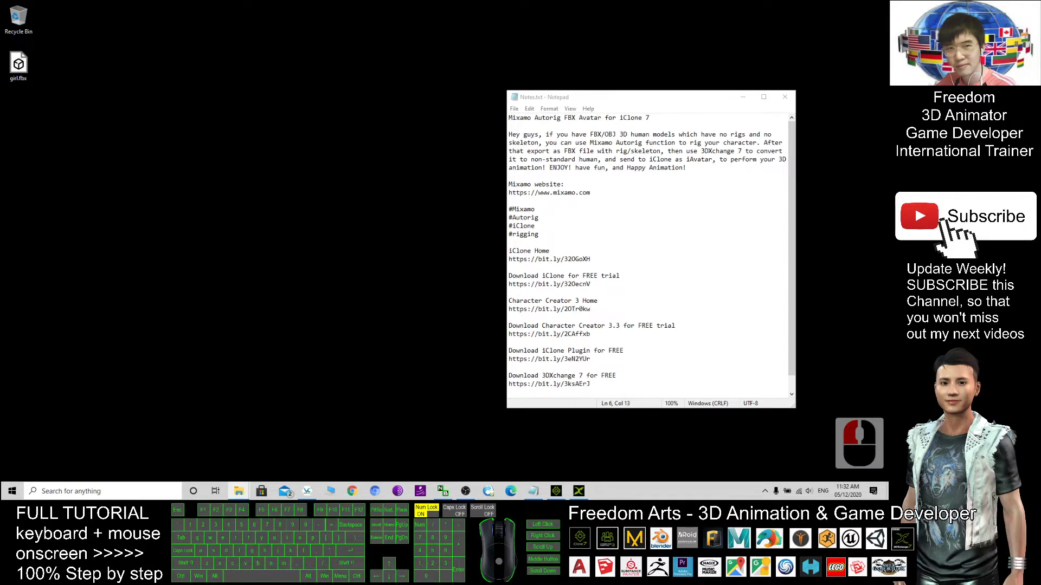
left_click_drag(595, 56, 345, 54)
left_click(195, 62)
left_click(543, 85)
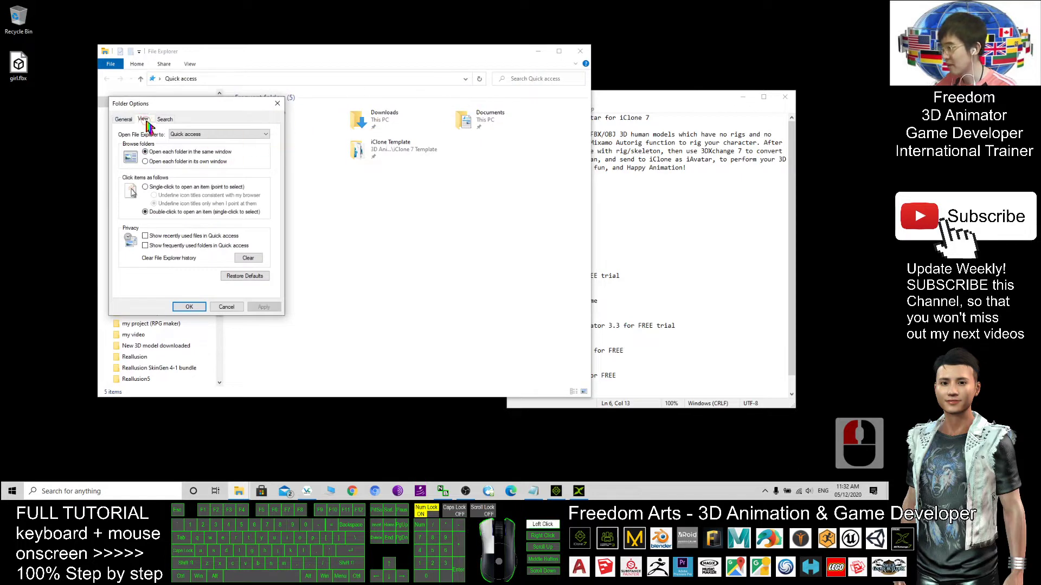
left_click(143, 119)
left_click(135, 263)
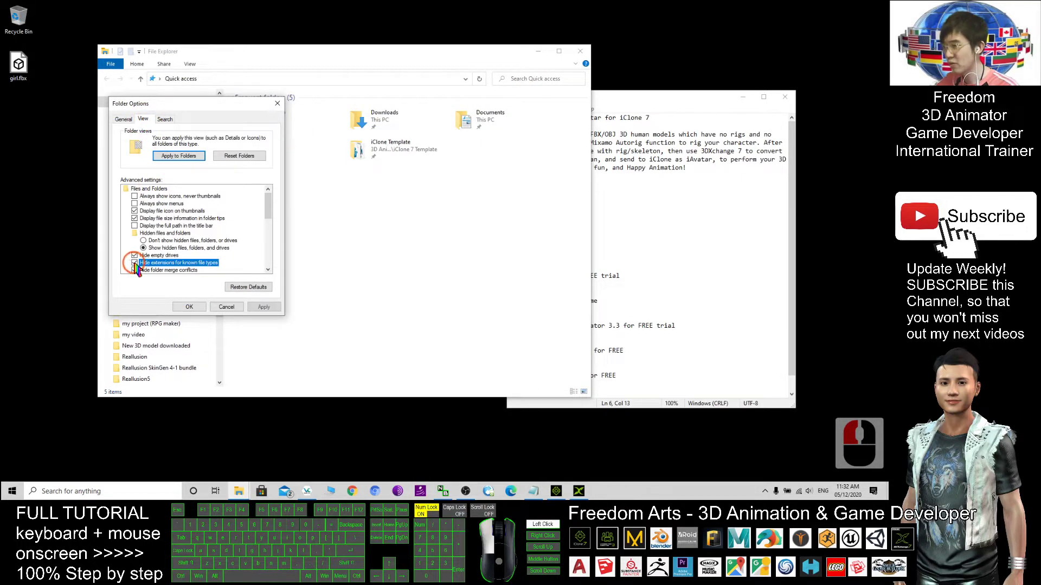
left_click(195, 311)
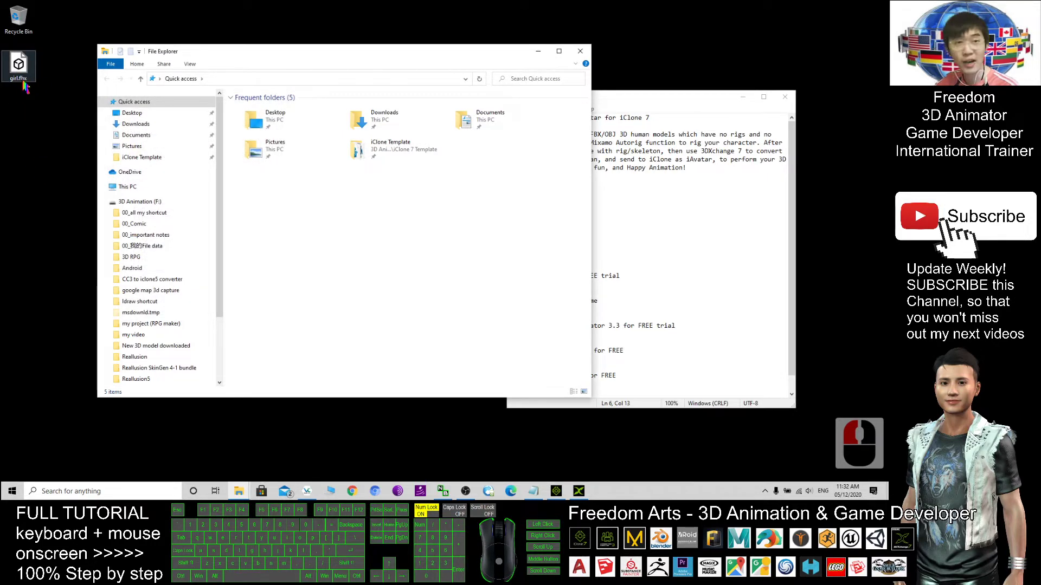
left_click(584, 52)
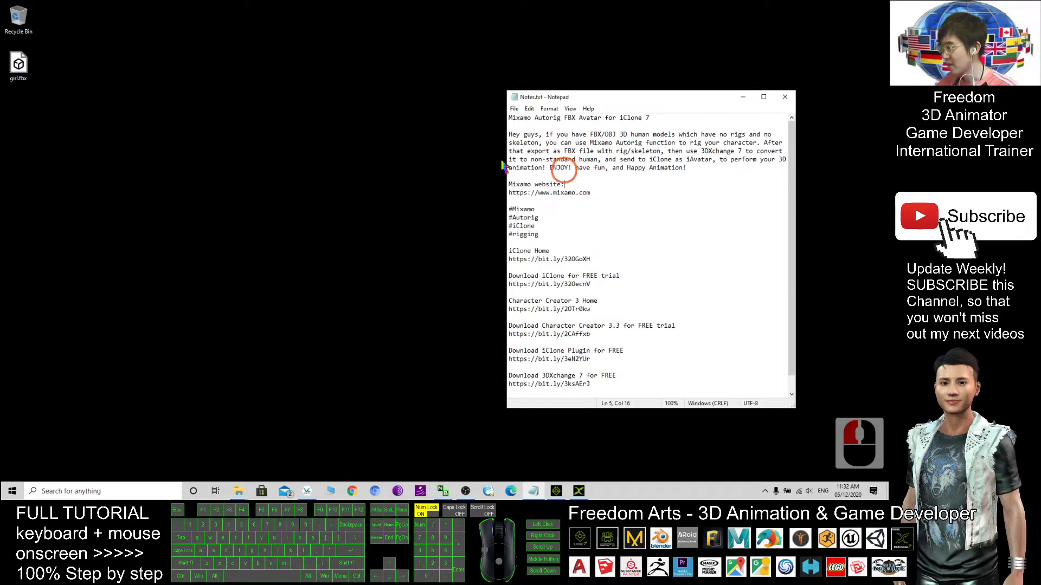
- Preview girl.fbx in 3D Viewer again, rotate the model, and close the viewer
double_click(15, 68)
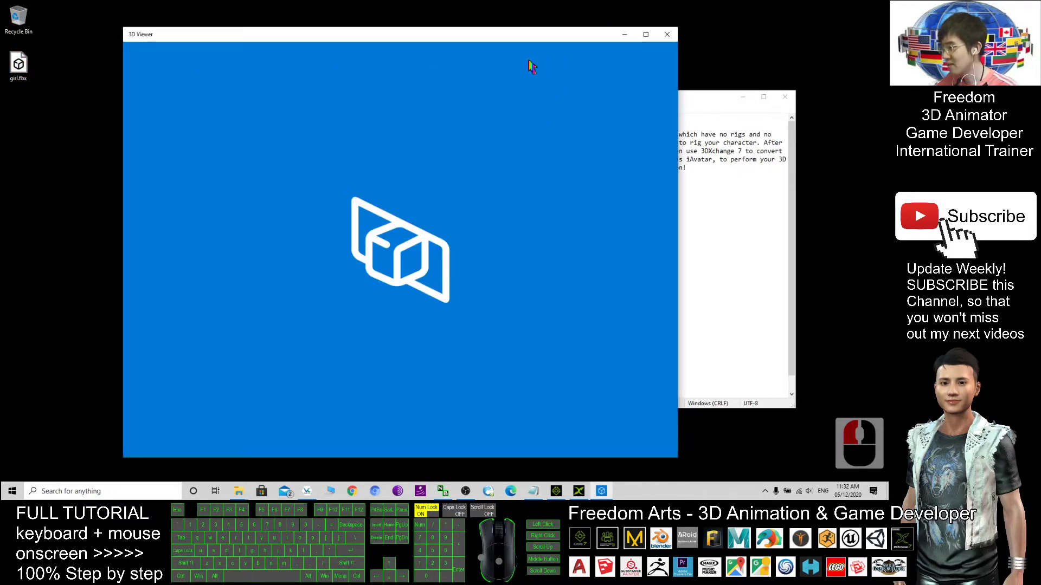
left_click_drag(515, 37, 433, 37)
left_click_drag(340, 212, 306, 230)
left_click(688, 104)
left_click(613, 35)
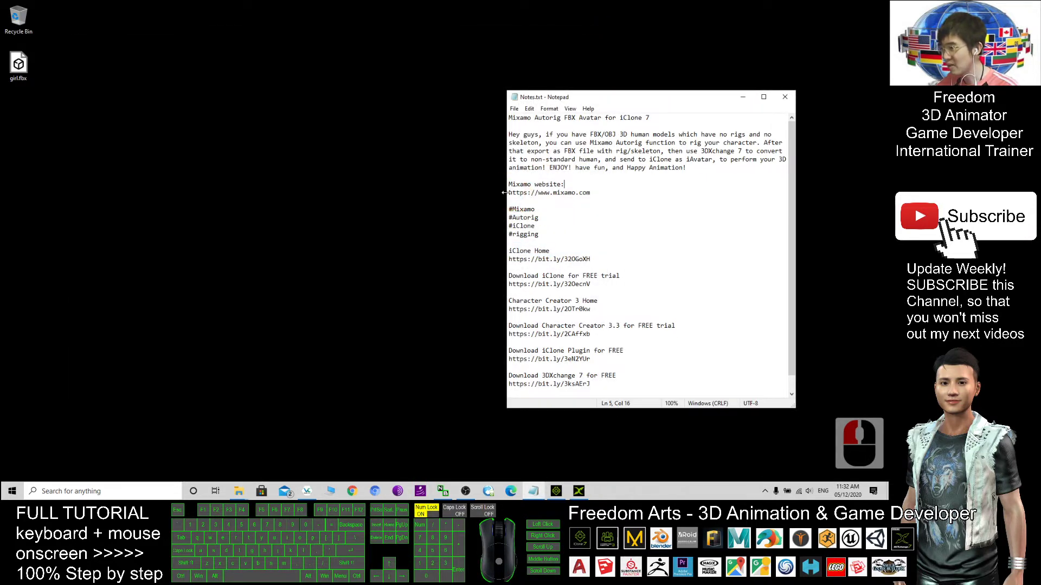
left_click_drag(508, 192, 591, 192)
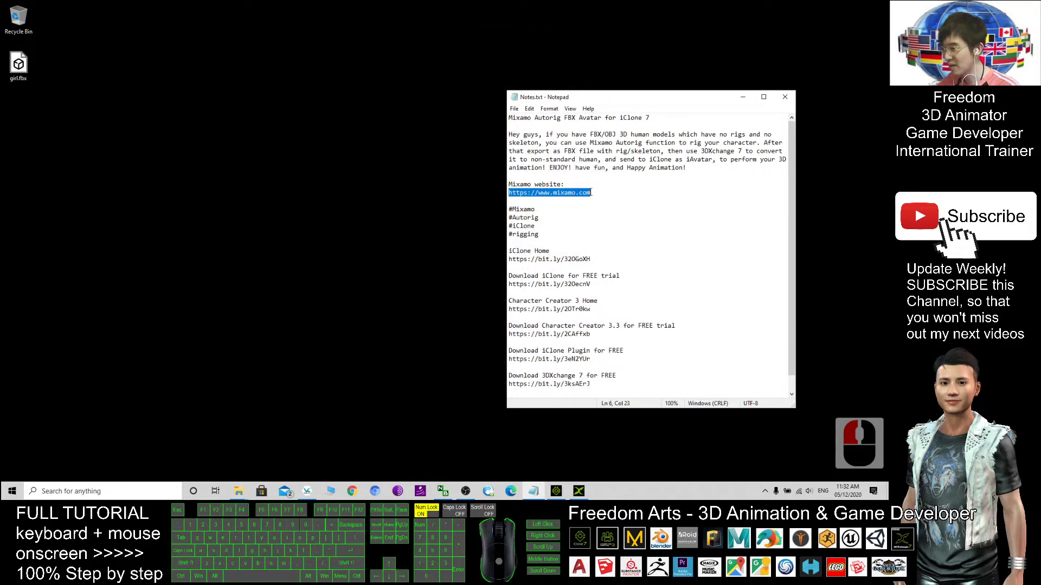
key("ctrl+c")
left_click(354, 491)
key("ctrl+v")
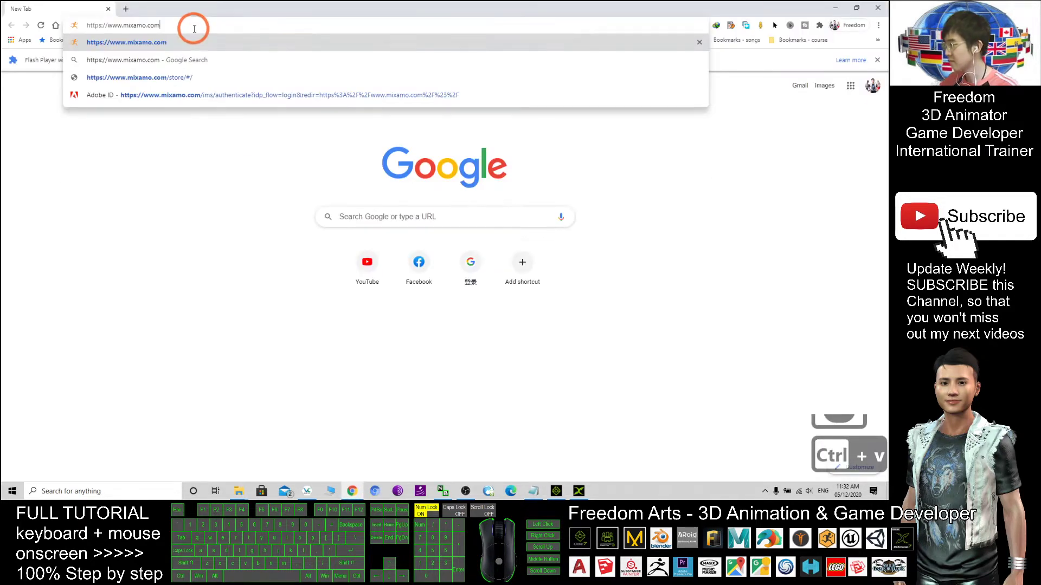
key("Return")
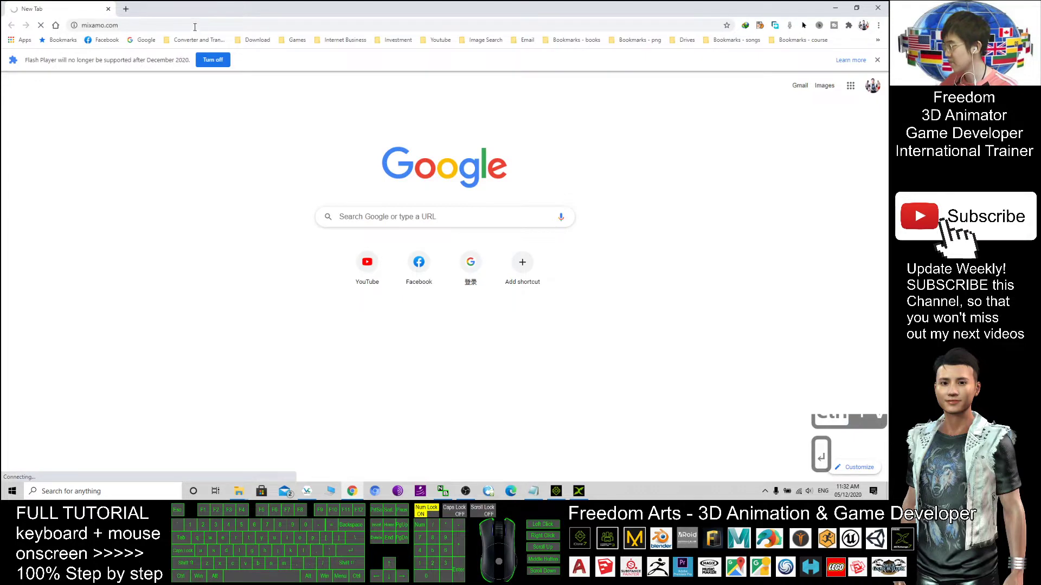
left_click(127, 9)
left_click(124, 26)
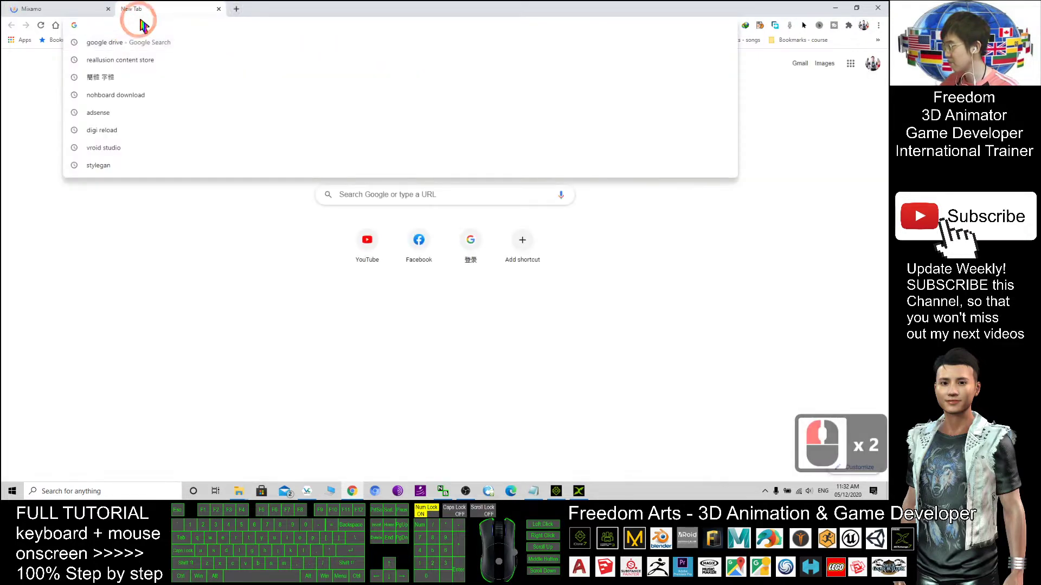
key("ctrl+w")
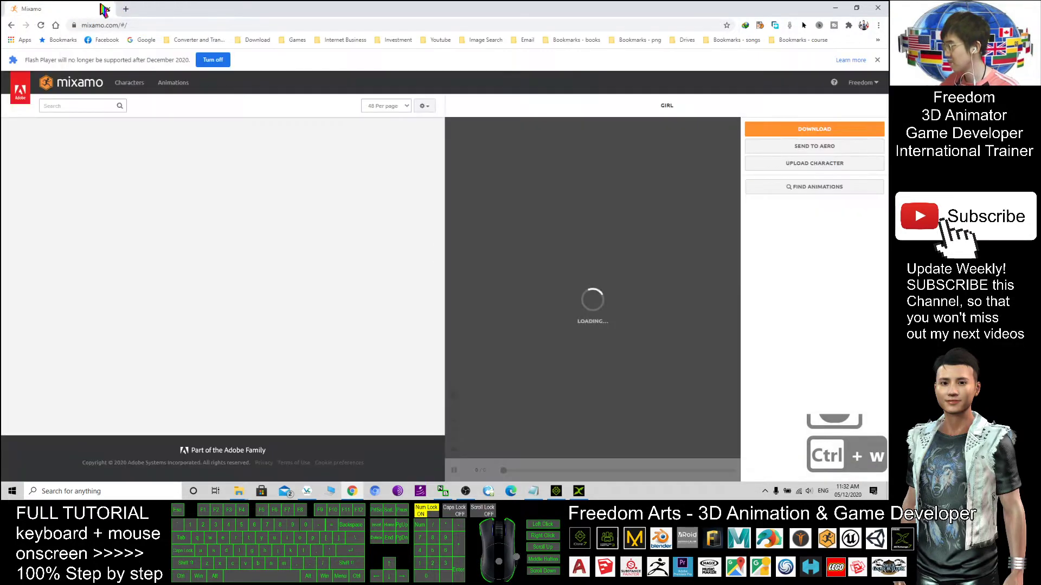
left_click_drag(204, 22, 109, 37)
left_click(204, 22)
left_click(569, 93)
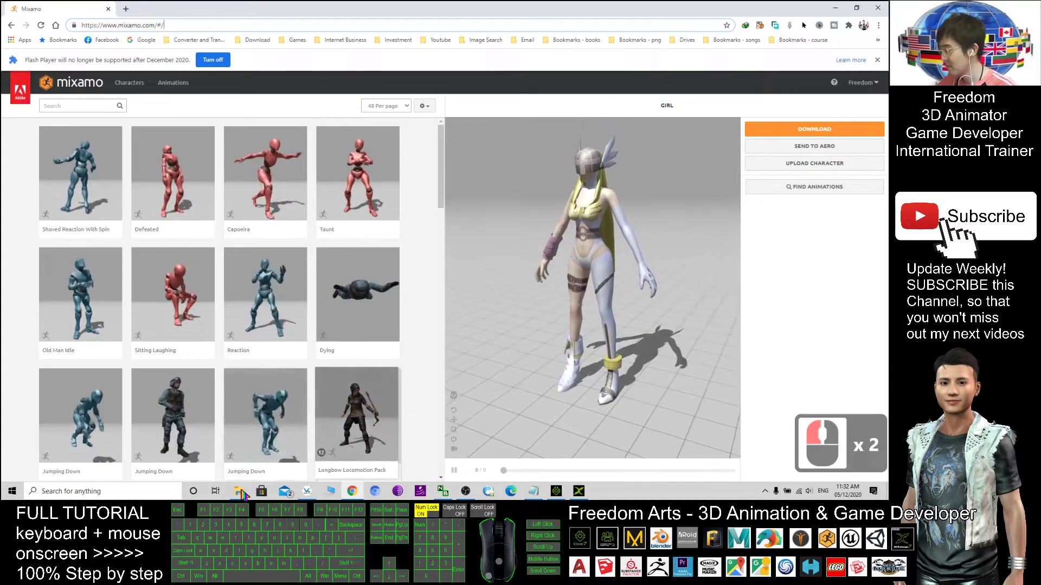
- Close all File Explorer windows and shrink the maximized browser window so girl.fbx on the desktop is accessible
right_click(241, 493)
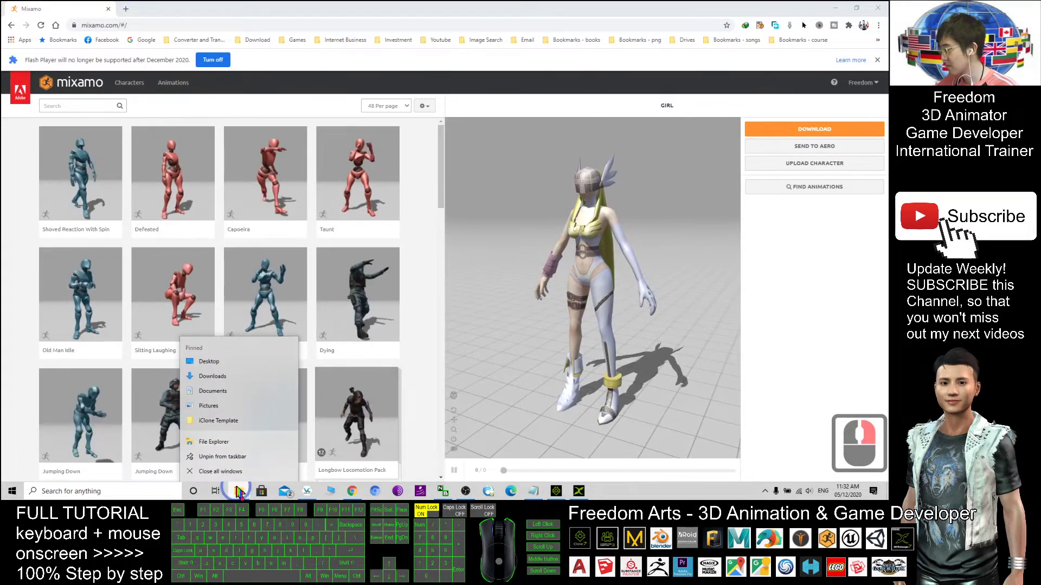
left_click(228, 472)
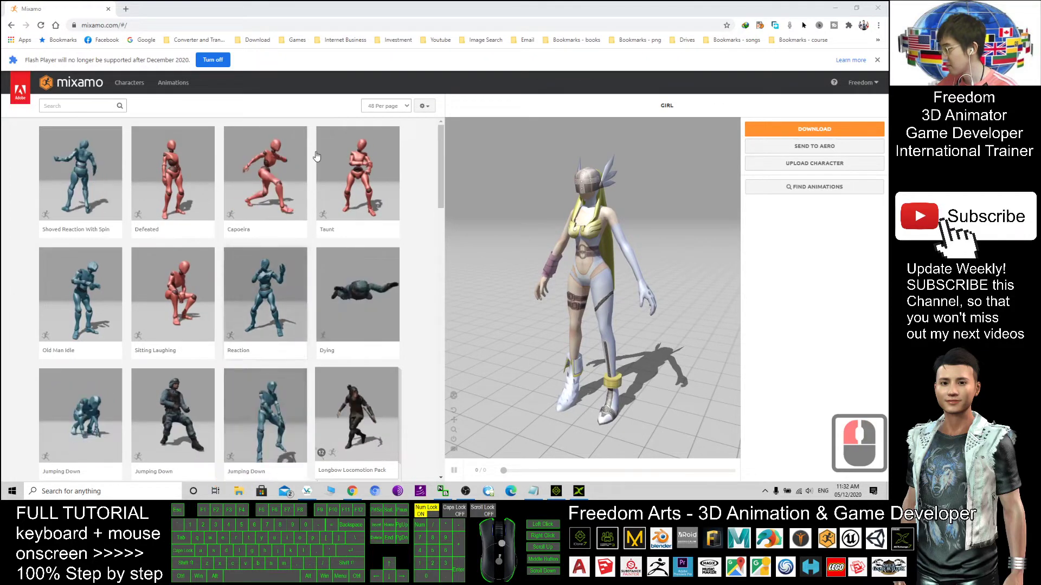
left_click_drag(579, 7, 451, 12)
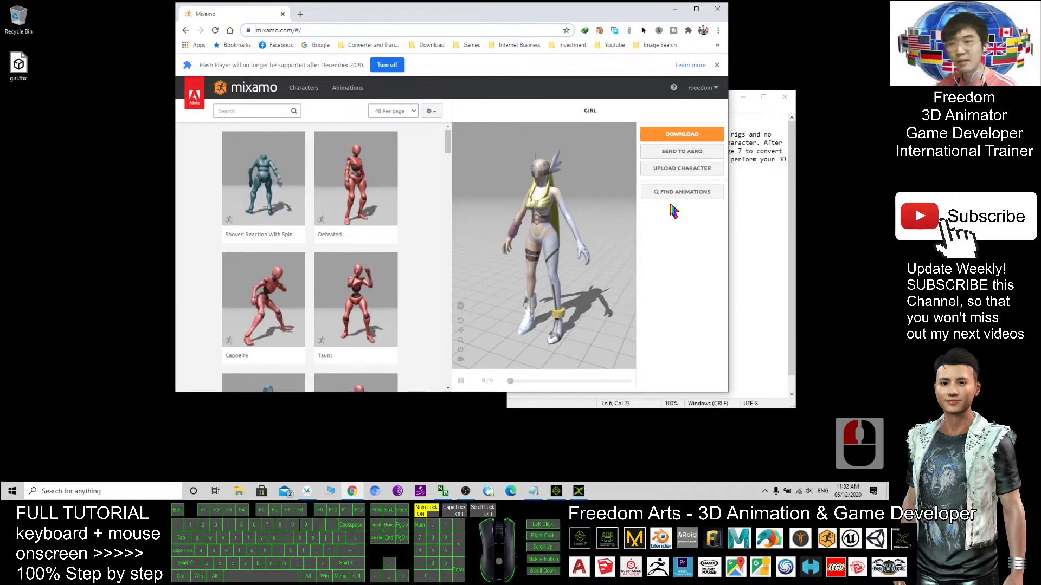
- Upload girl.fbx from the desktop to Mixamo as a character and accept its orientation in the Auto-Rigger
left_click(692, 171)
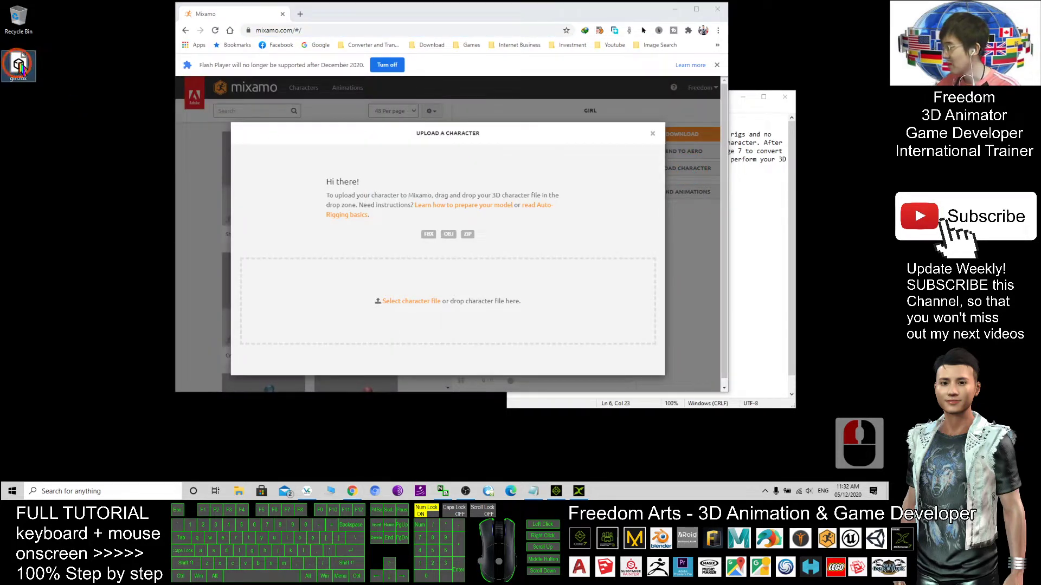
left_click_drag(18, 64, 374, 288)
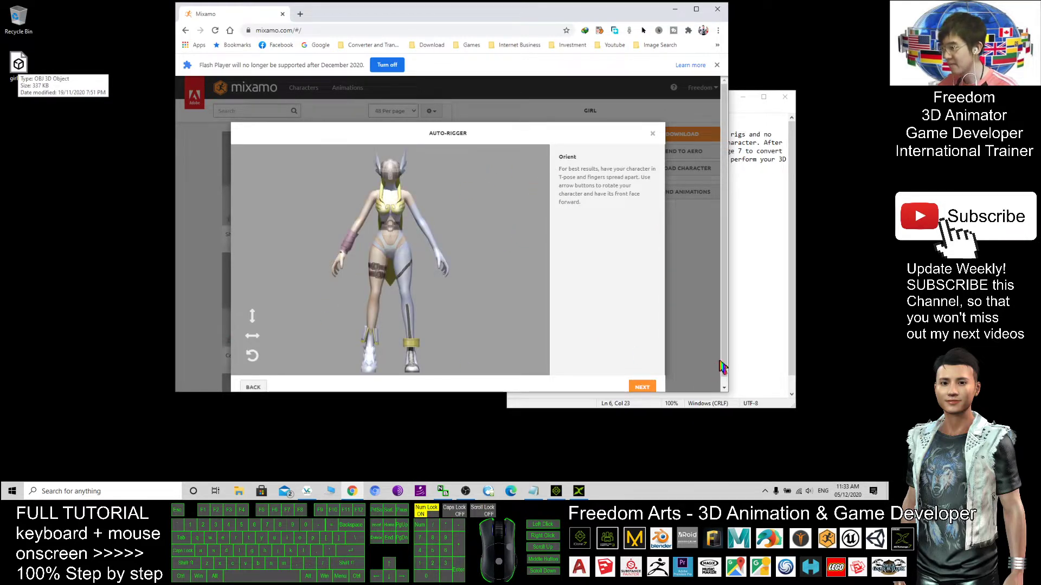
double_click(643, 385)
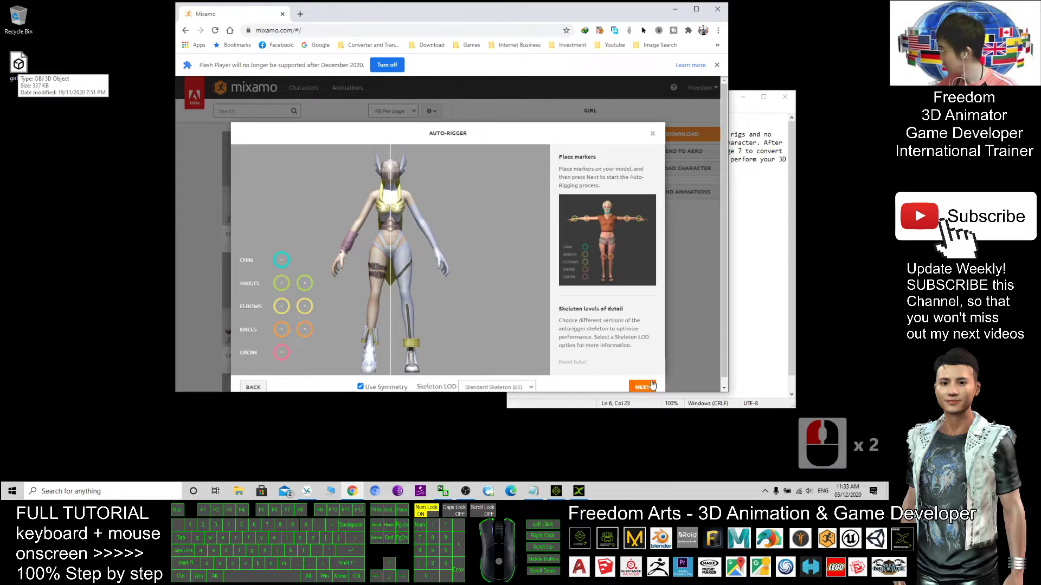
- Place the chin, wrist, elbow, knee and groin markers on the girl with symmetry on, and start auto-rigging with Standard Skeleton (65)
left_click(696, 10)
mouse_move(278, 255)
left_mouse_down()
mouse_move(382, 191)
mouse_move(386, 177)
left_mouse_up()
left_click_drag(278, 278, 341, 253)
left_click_drag(278, 301, 356, 218)
mouse_move(277, 327)
left_mouse_down()
mouse_move(309, 302)
mouse_move(360, 284)
mouse_move(372, 292)
left_mouse_up()
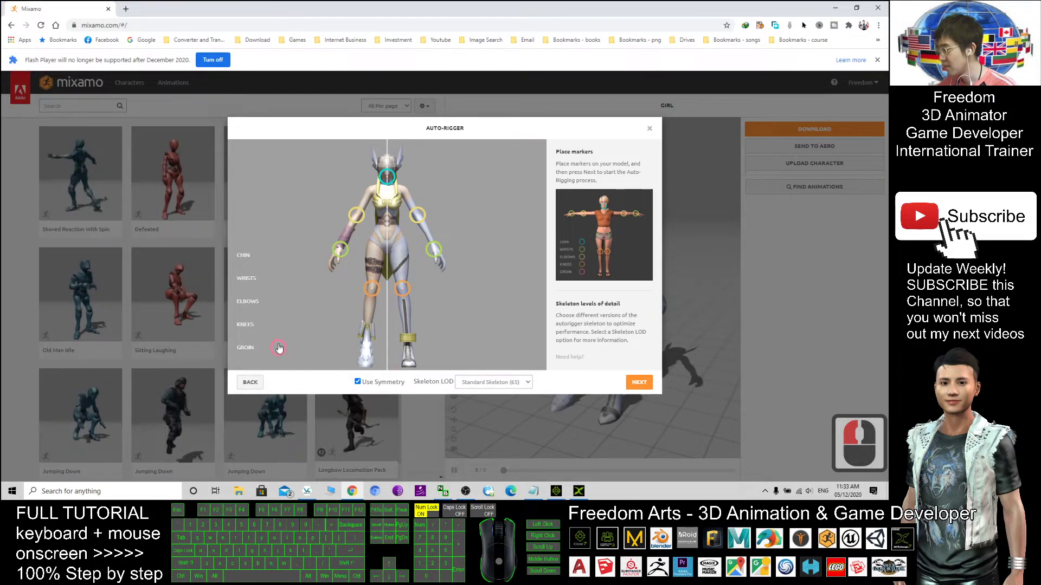
left_click_drag(278, 347, 388, 251)
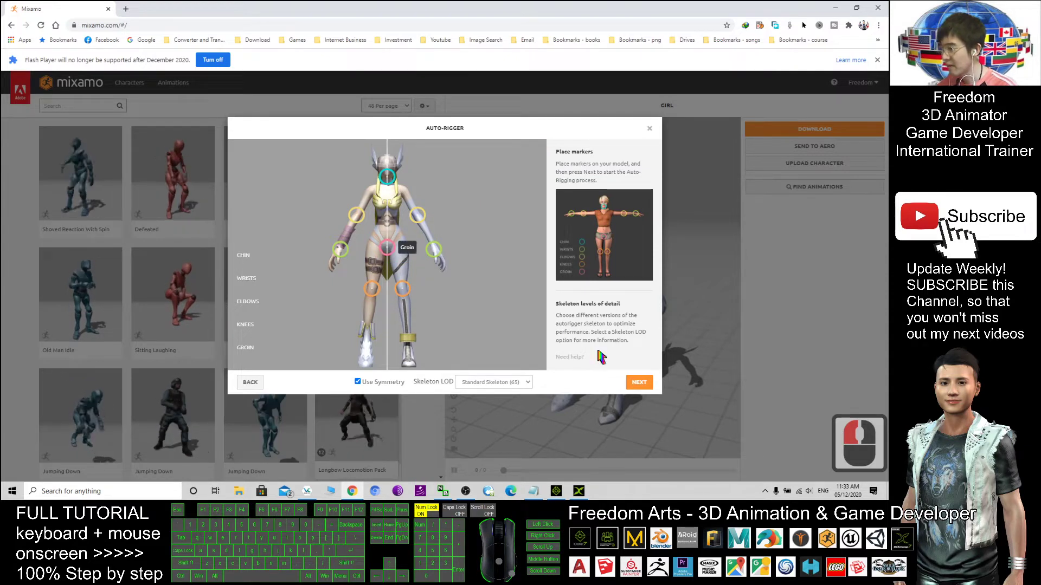
left_click(643, 386)
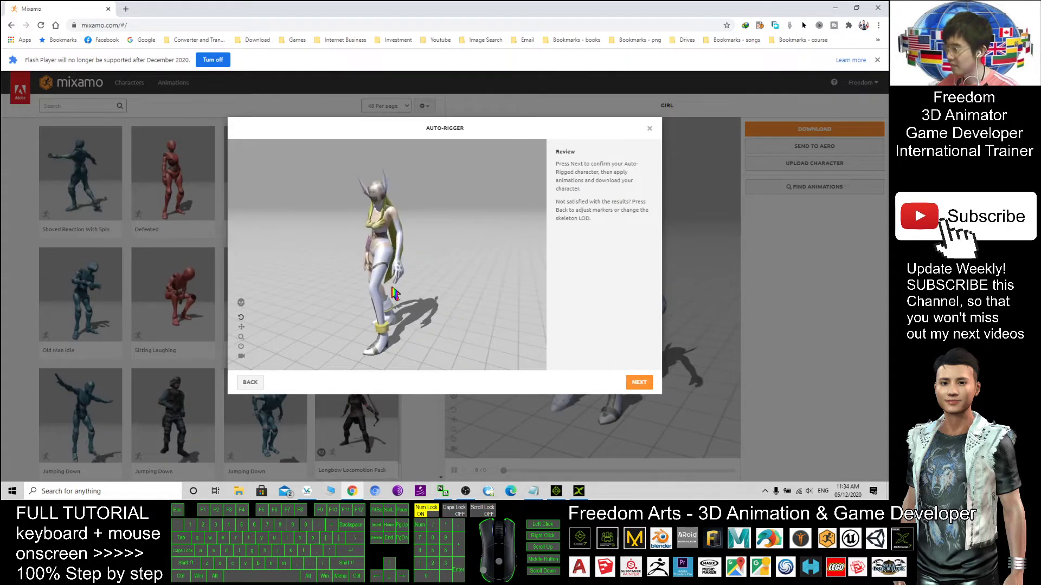
- Orbit the auto-rigged preview to review it, accept the result and proceed with it as the new character
left_click_drag(368, 300, 401, 259)
left_click_drag(464, 259, 496, 287)
left_click(638, 381)
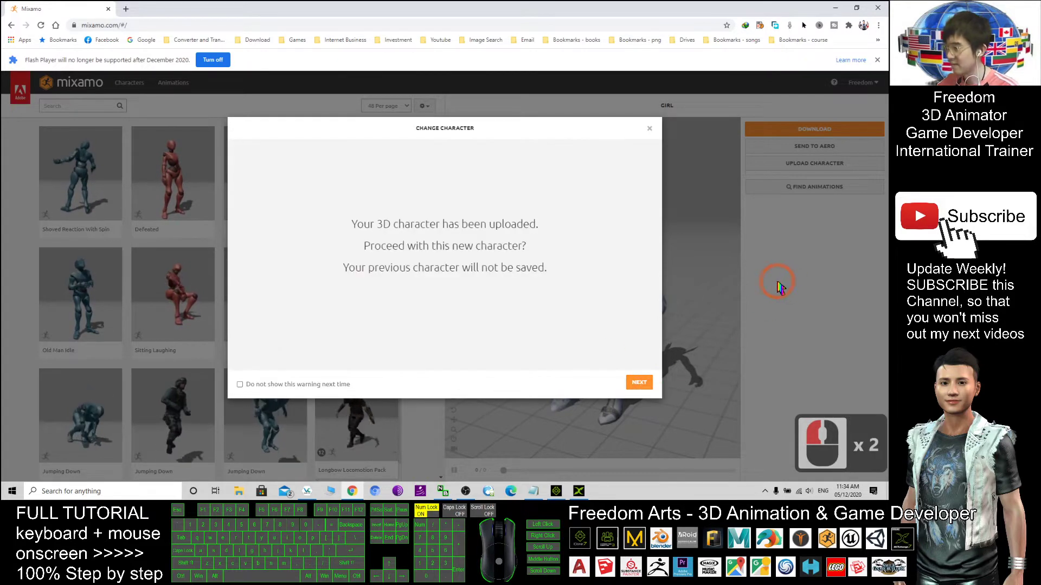
left_click(643, 385)
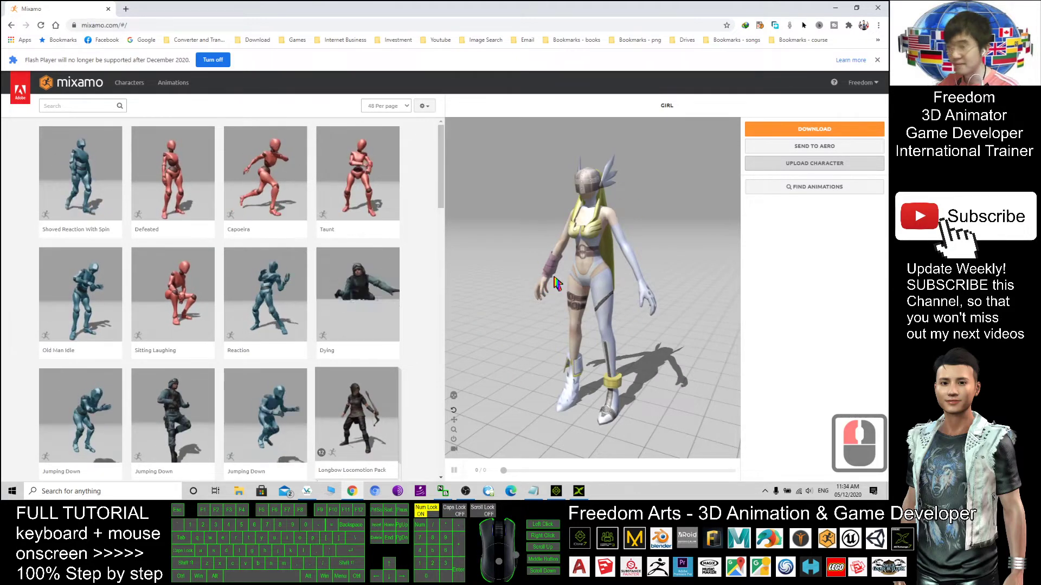
- Download the rigged girl character in FBX (.fbx) format with the T-pose
left_click_drag(576, 288, 667, 217)
left_click(800, 133)
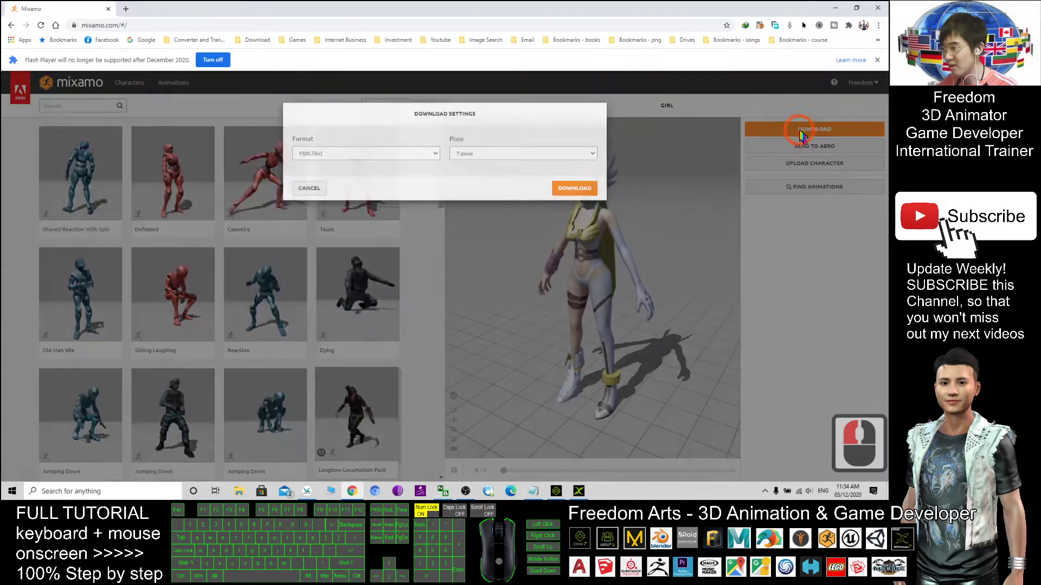
left_click(492, 167)
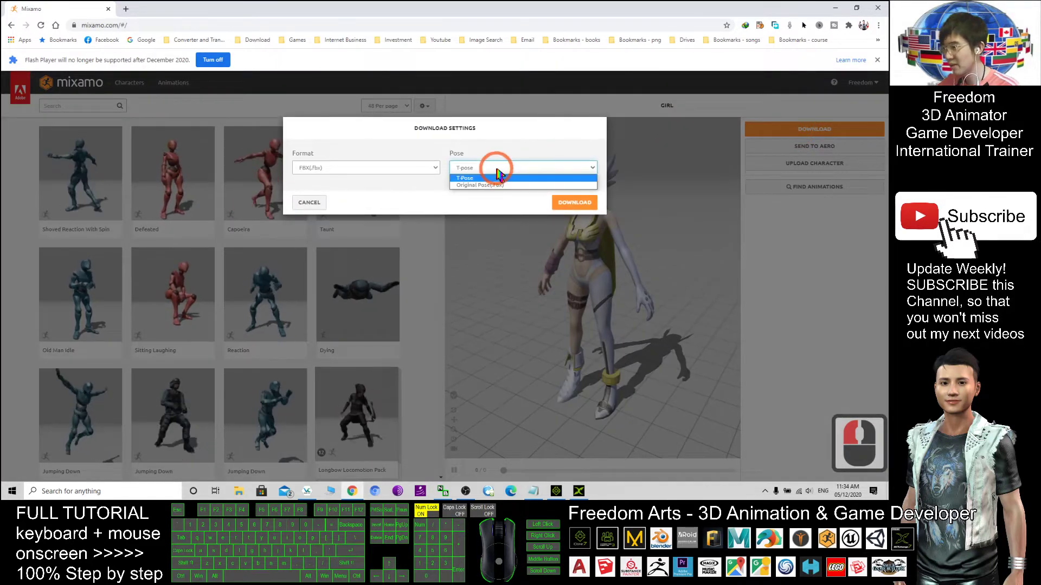
left_click(465, 179)
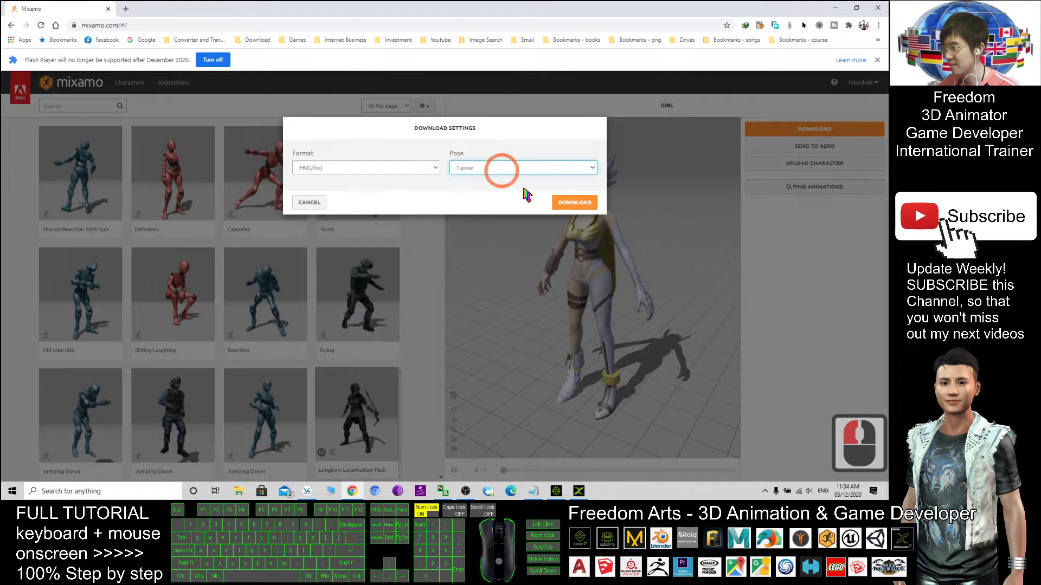
left_click(574, 202)
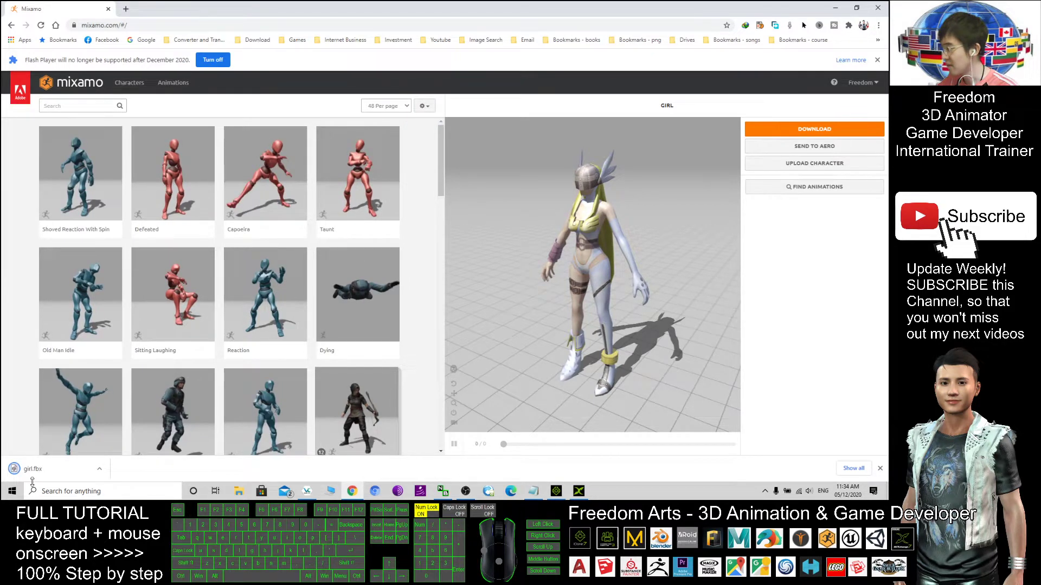
- Shrink the maximized browser window and show the downloaded girl.fbx in its folder
double_click(560, 8)
left_click_drag(560, 8, 560, 11)
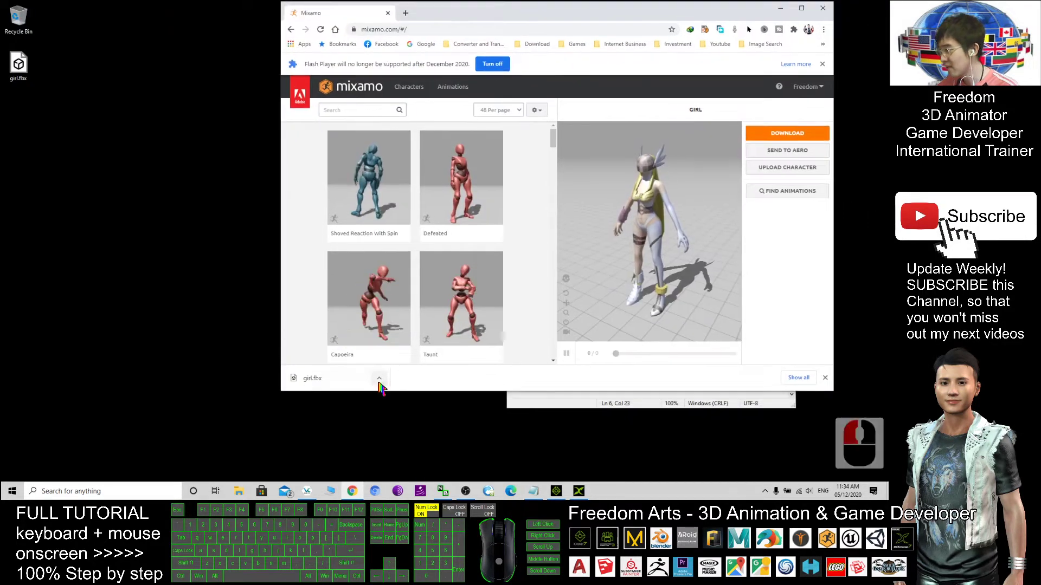
left_click(379, 375)
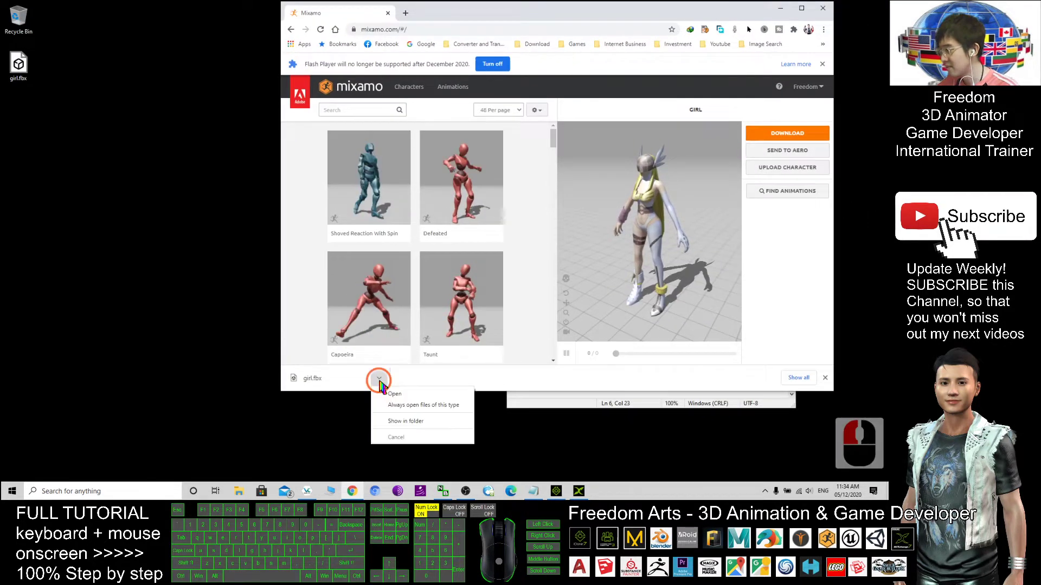
left_click(407, 422)
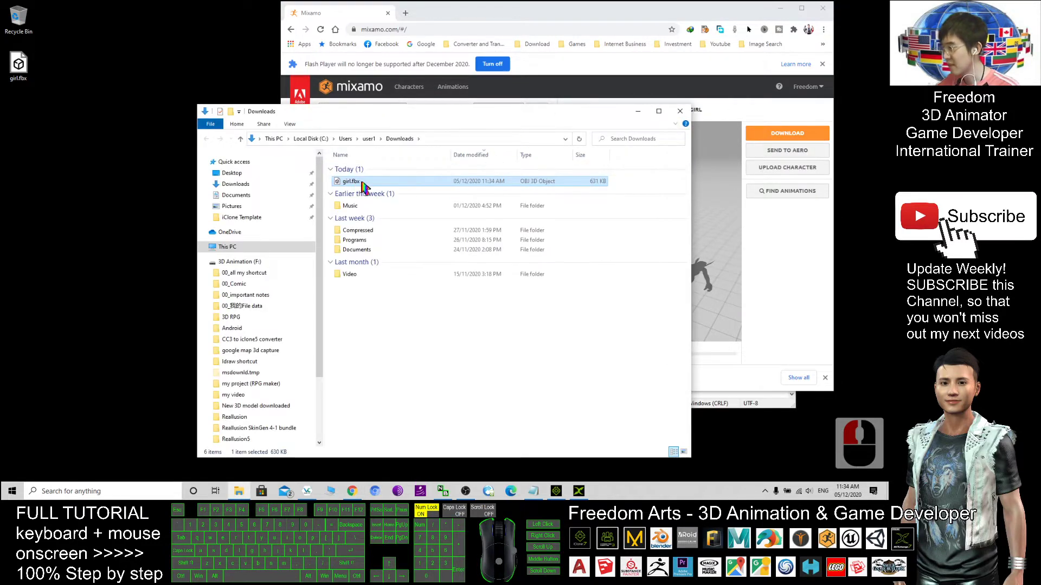
- Rename the downloaded girl.fbx in the Downloads folder as girl (mixamo rigged).fbx
left_click(18, 68)
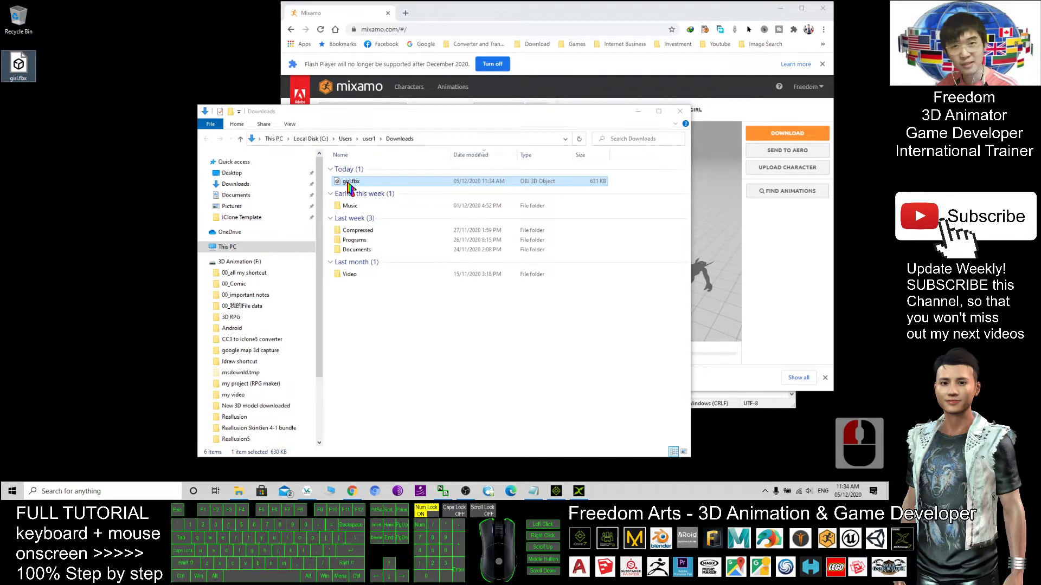
left_click(16, 77)
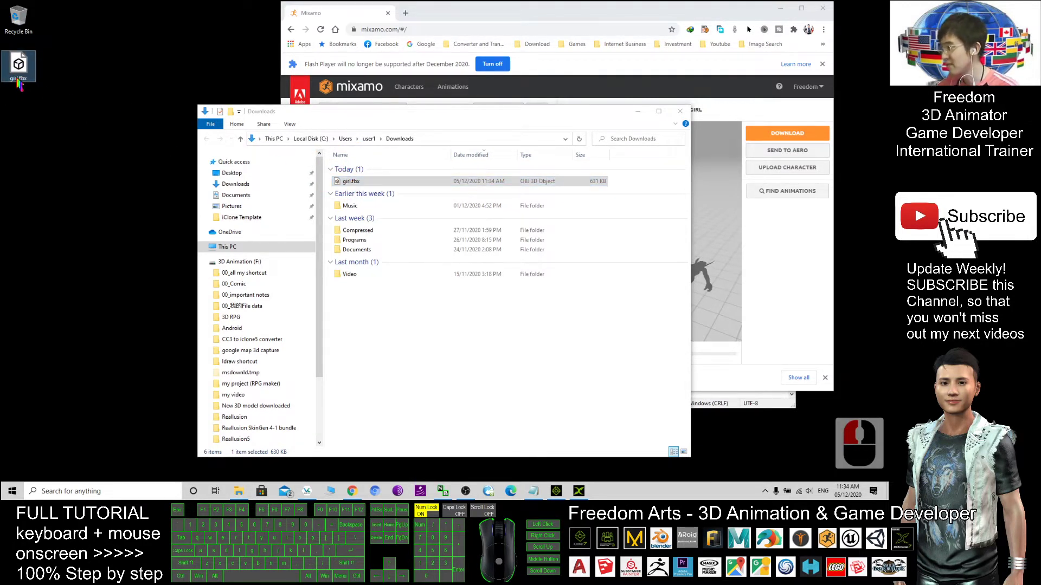
left_click(352, 183)
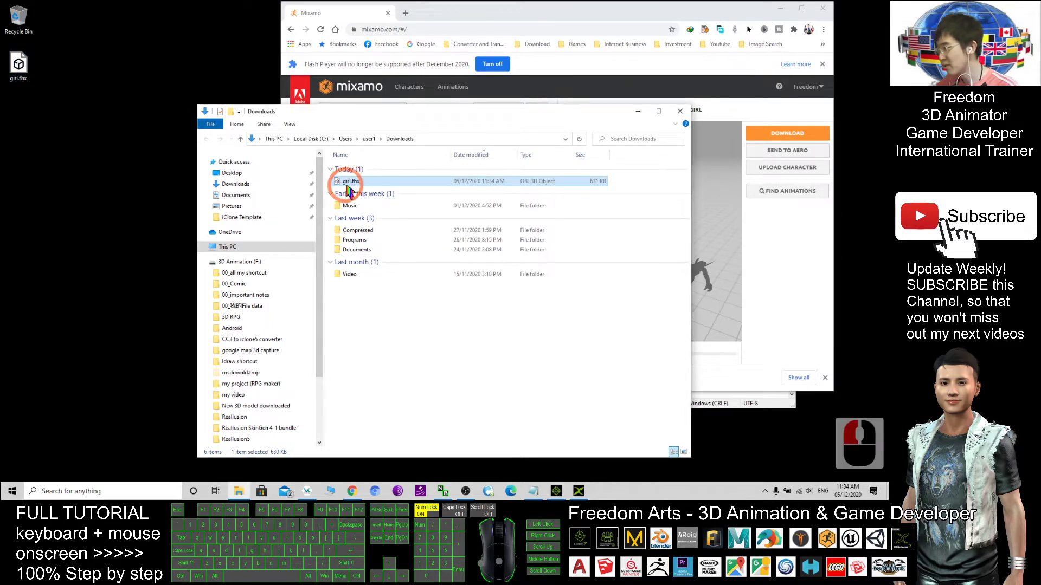
left_click(351, 182)
left_click(349, 182)
key("Right")
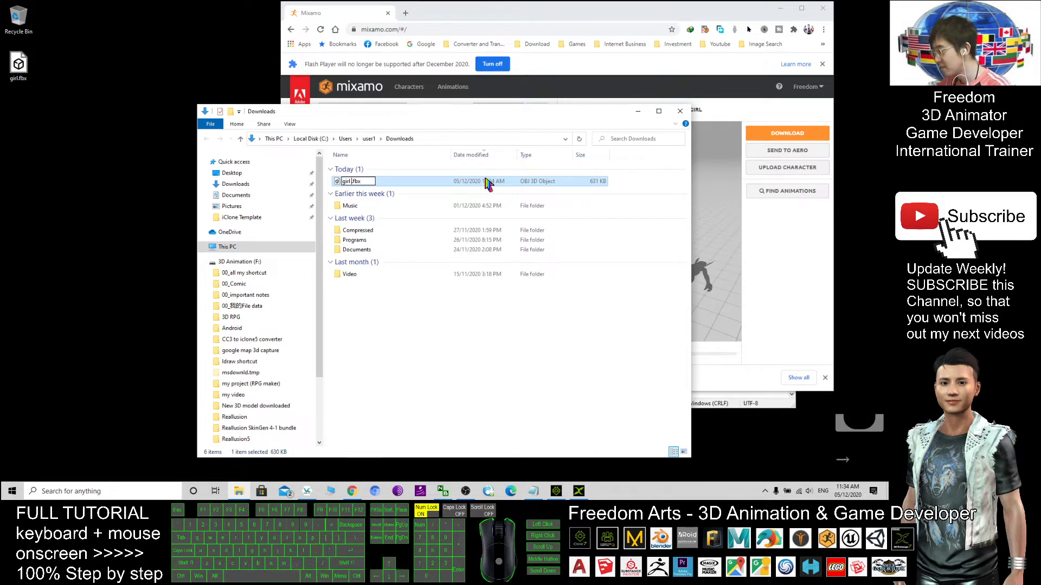
type("(mi")
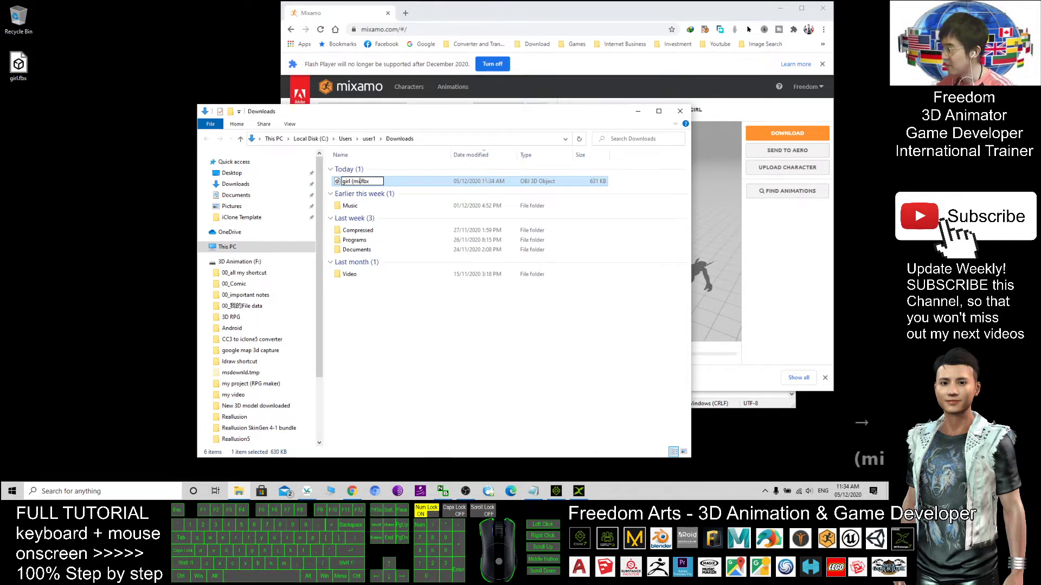
type("xamo rigged)")
key("Return")
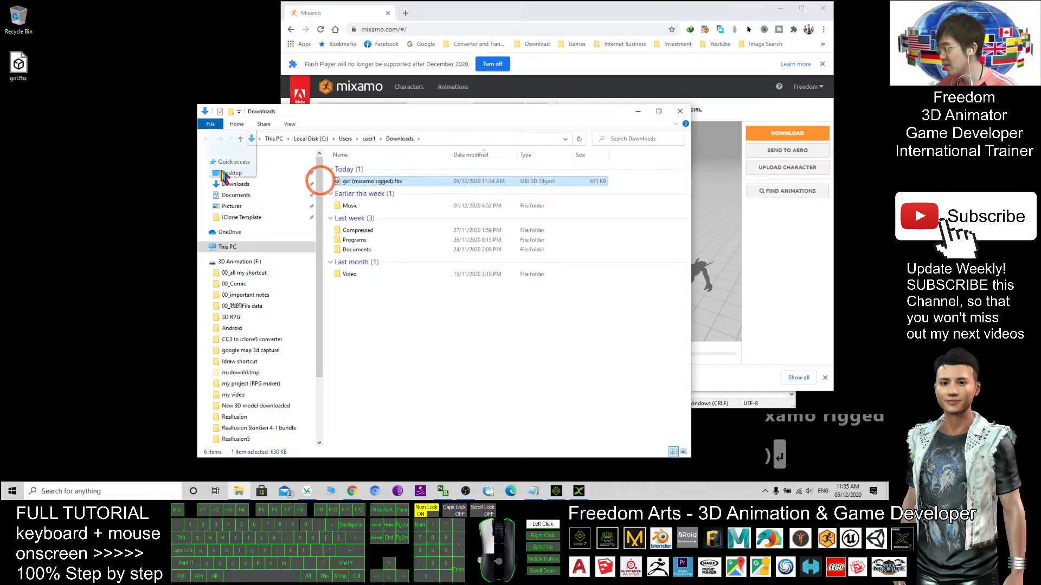
- Move girl (mixamo rigged).fbx from Downloads to the desktop, below the original girl.fbx
left_click(19, 66)
left_click(18, 116)
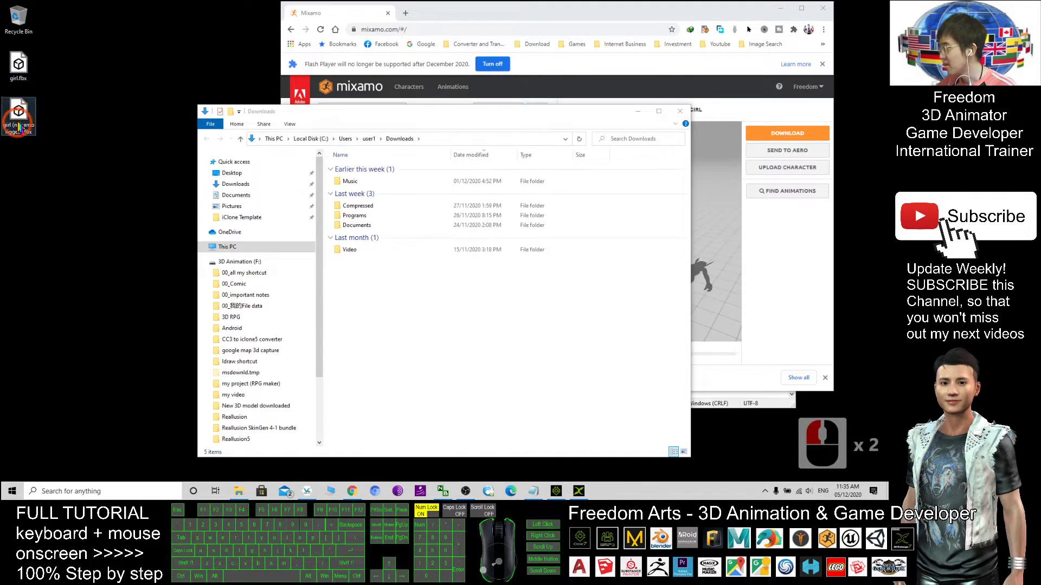
left_click(18, 70)
left_click(107, 76)
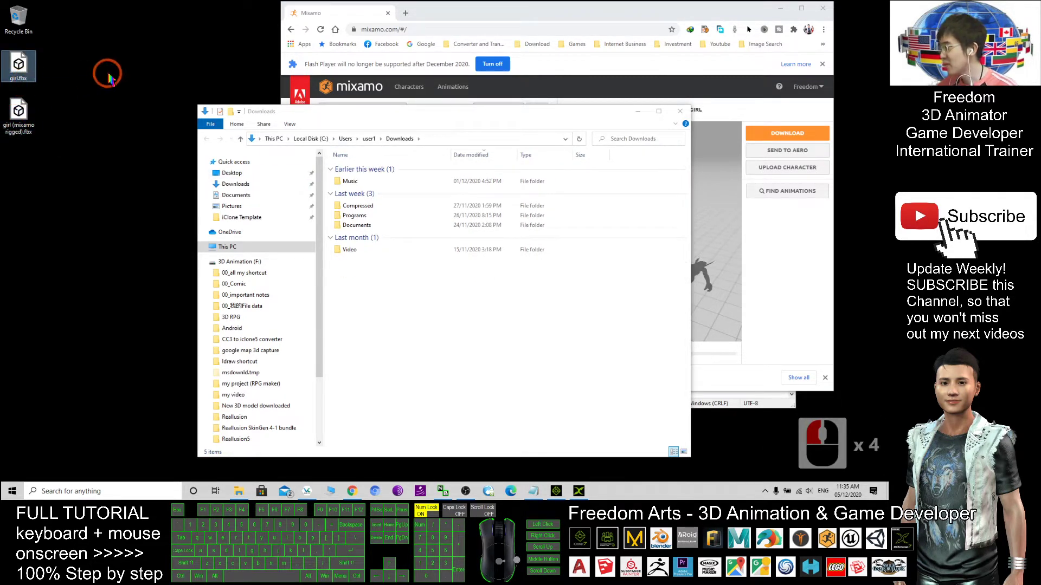
left_click(18, 67)
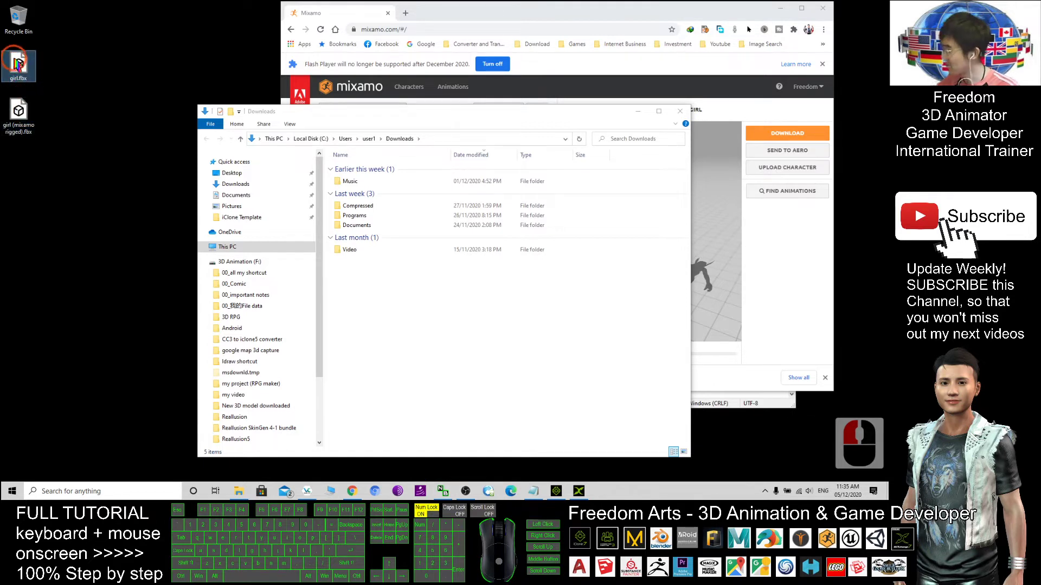
double_click(17, 115)
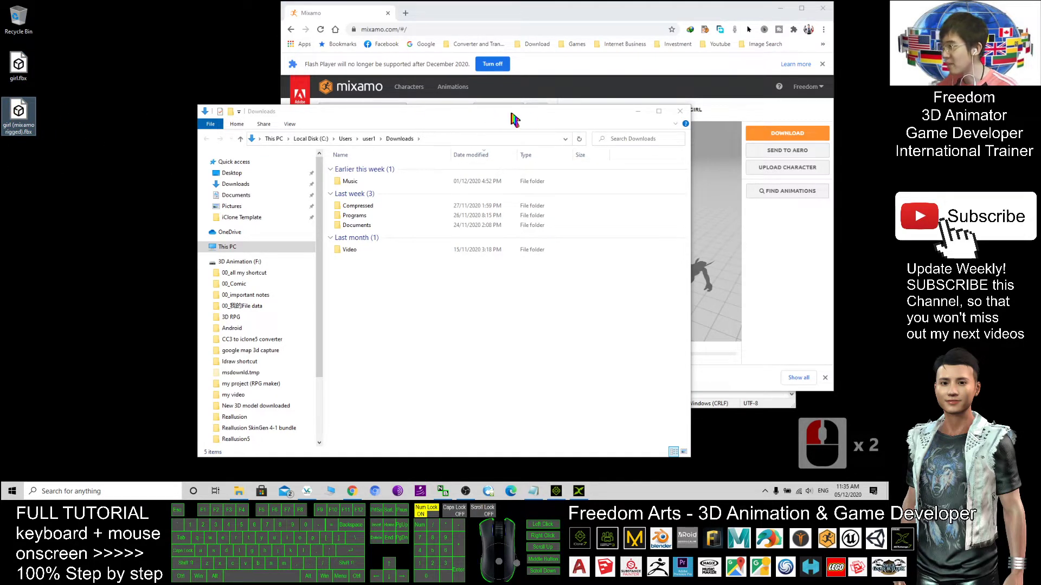
- Close the Downloads folder and the Mixamo browser window
left_click_drag(520, 119, 471, 136)
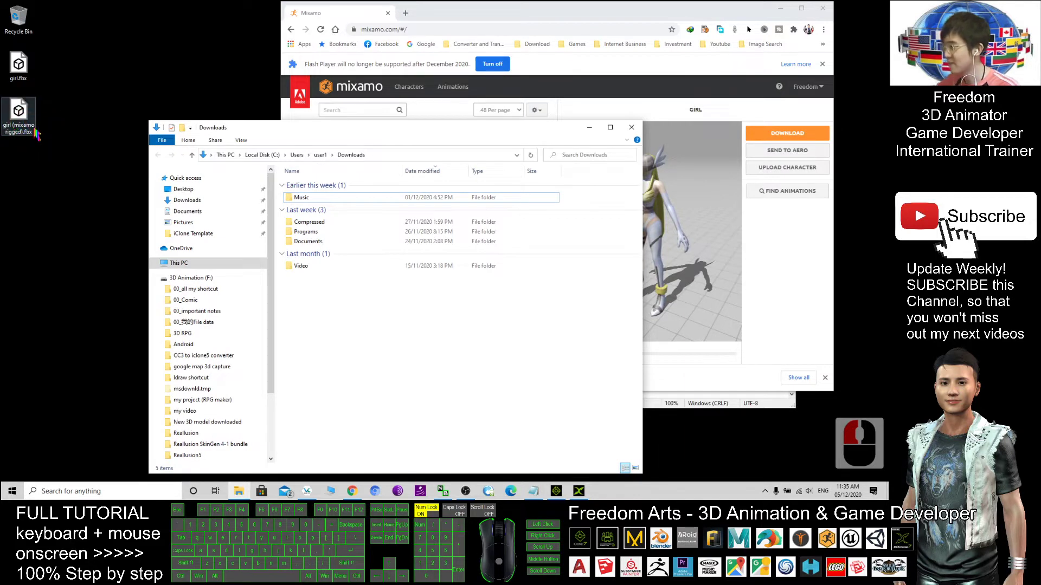
left_click(632, 131)
left_click_drag(588, 8, 509, 55)
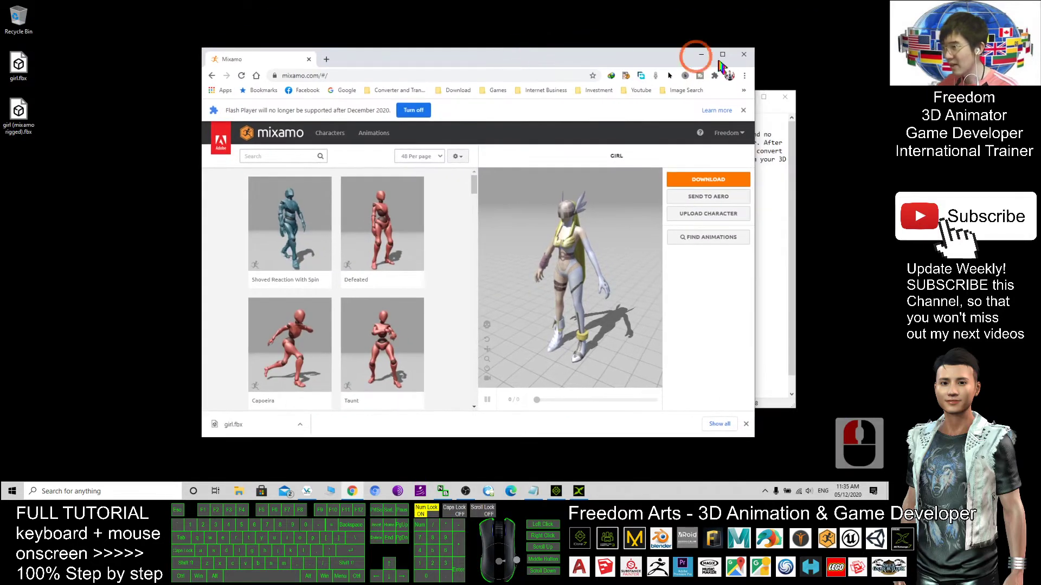
left_click(744, 54)
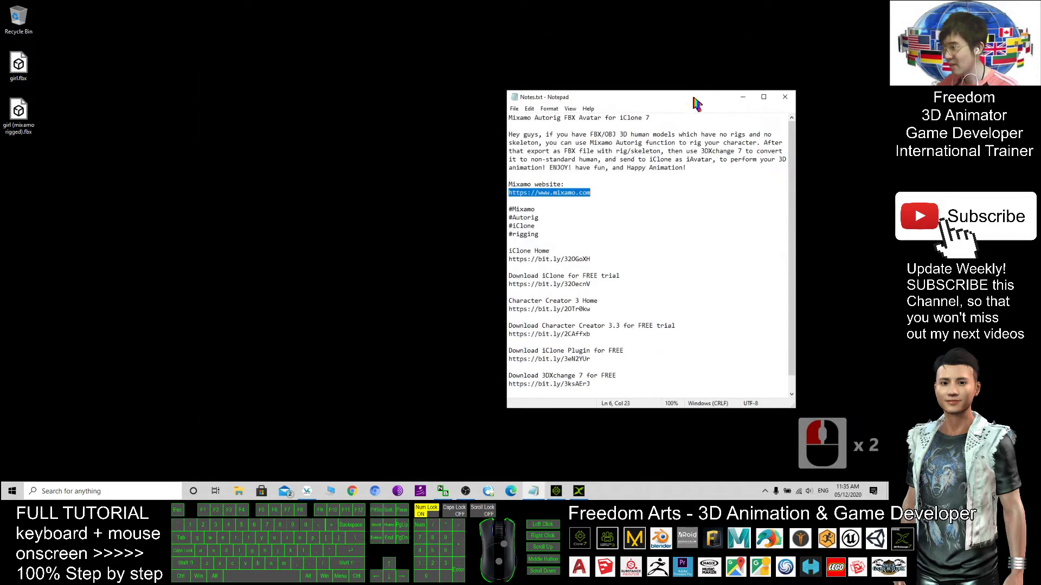
- Move the notes window aside, then bring up iClone 7 and minimize it again
left_click_drag(694, 97, 717, 67)
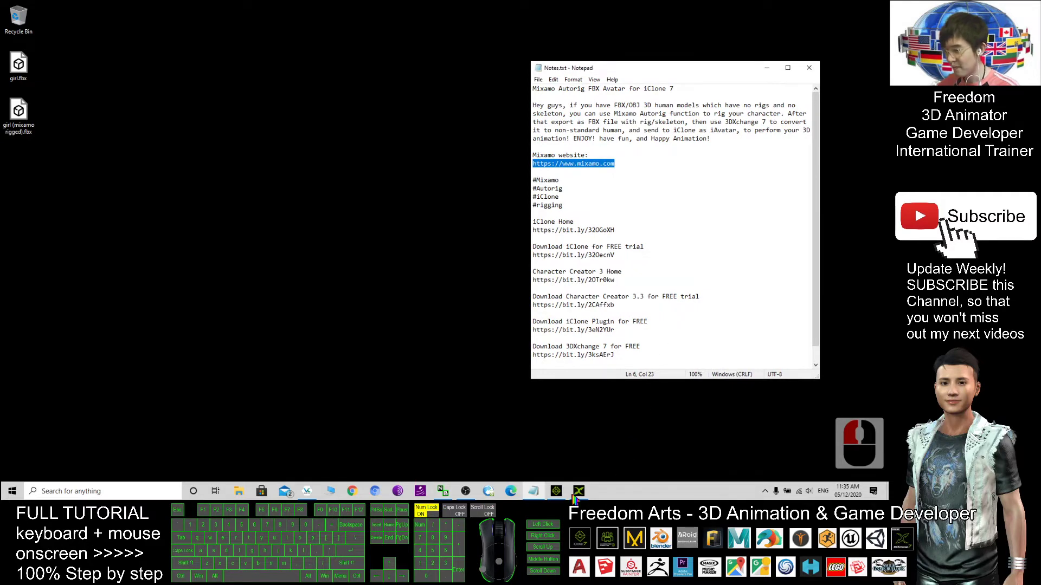
left_click(556, 491)
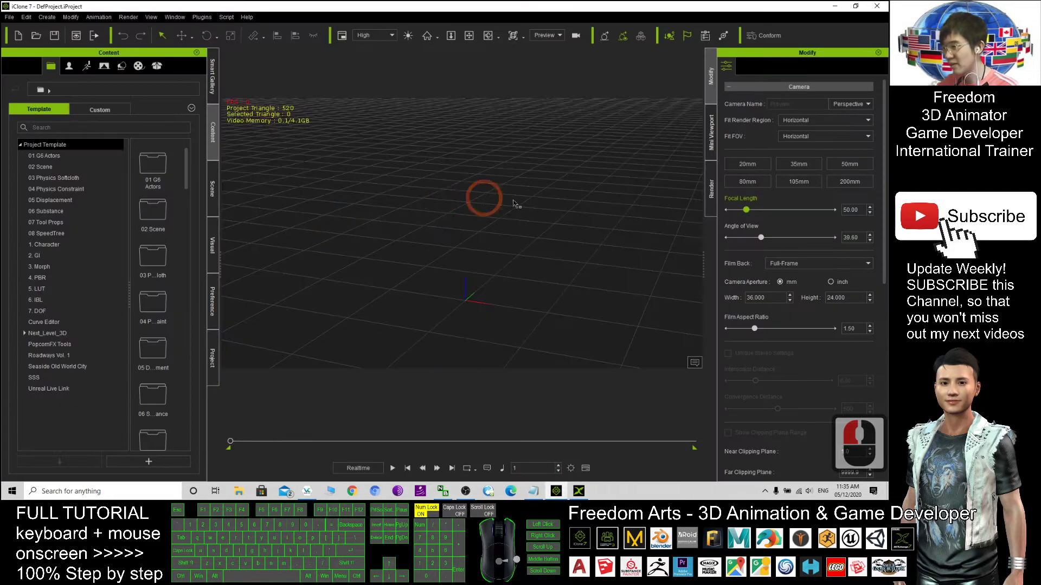
left_click(835, 9)
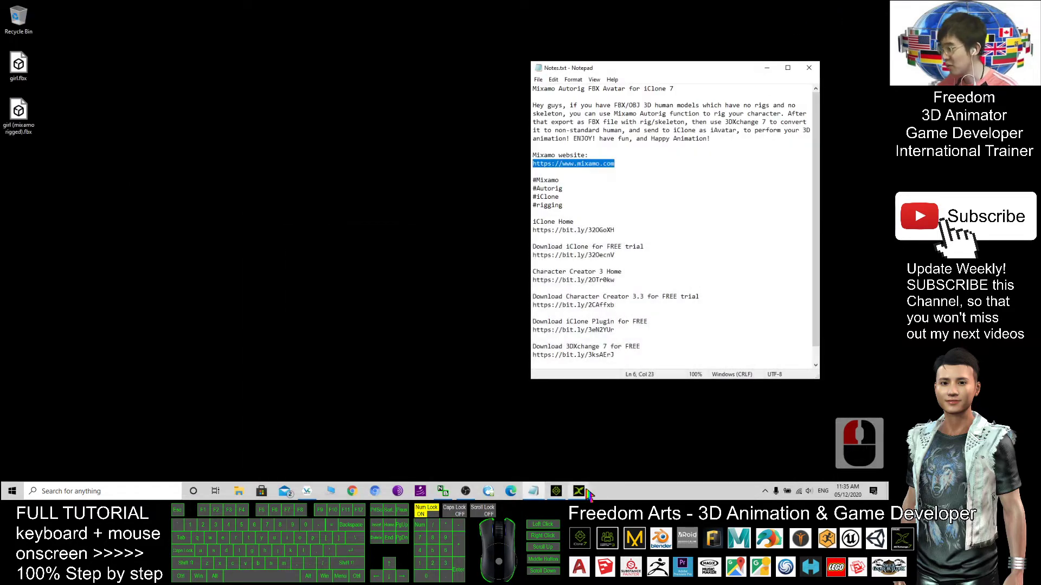
- Switch to 3DXchange 7, shrink its window so the desktop files are reachable, and close Notes.txt
left_click(579, 491)
left_click_drag(453, 5, 379, 54)
left_click(753, 72)
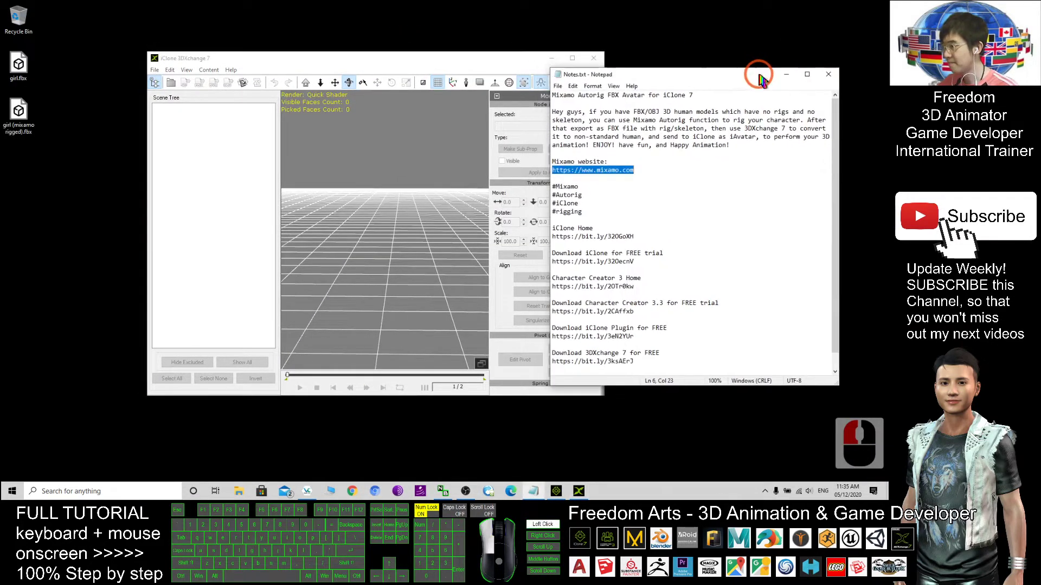
left_click(830, 71)
left_click(448, 66)
left_click_drag(448, 67, 510, 57)
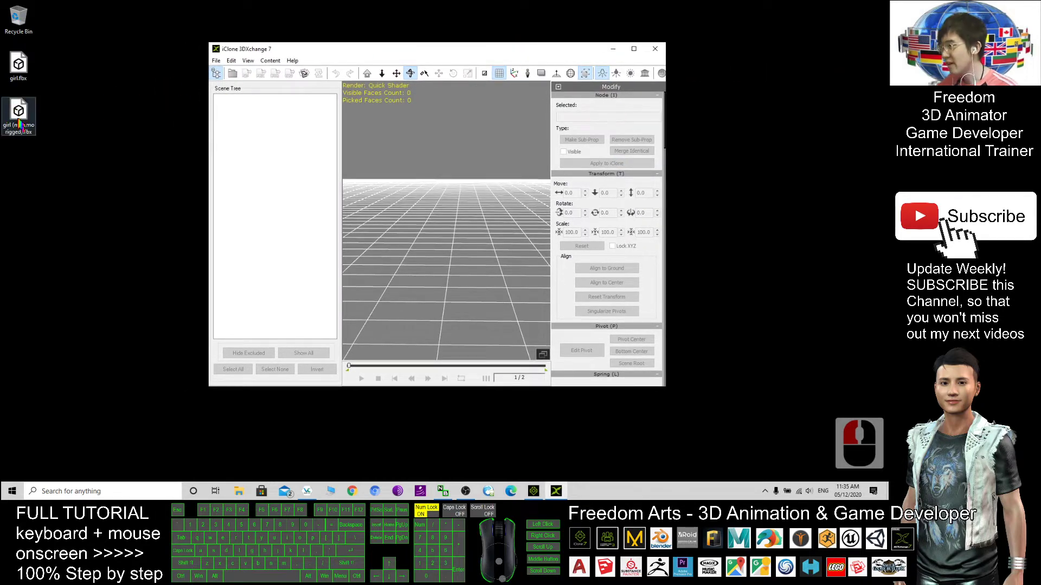
- Import girl (mixamo rigged).fbx into 3DXchange with Import Animation on, declining the automatic conversion to a non-standard character
left_click_drag(21, 118, 428, 217)
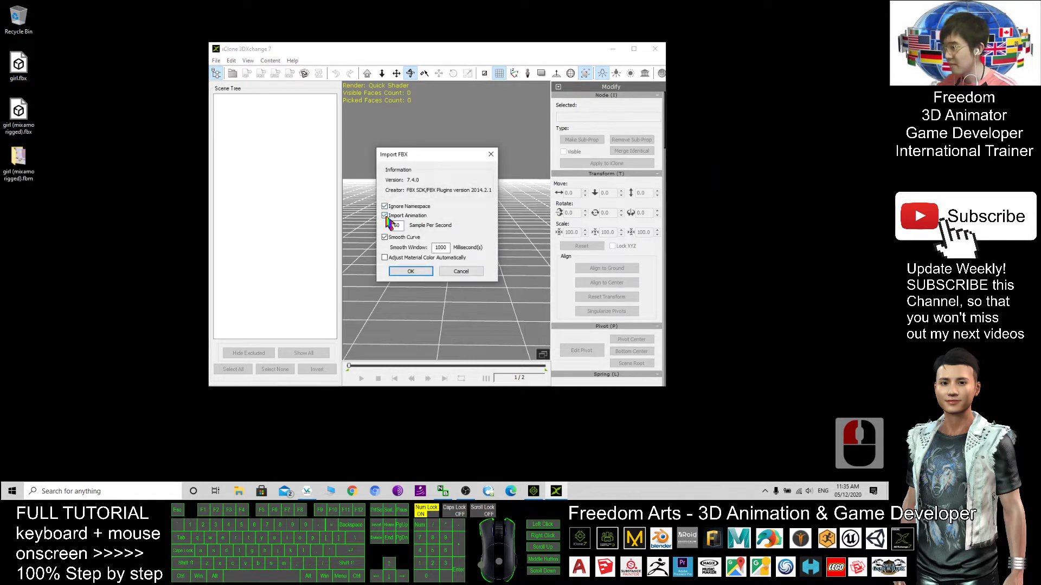
left_click(387, 217)
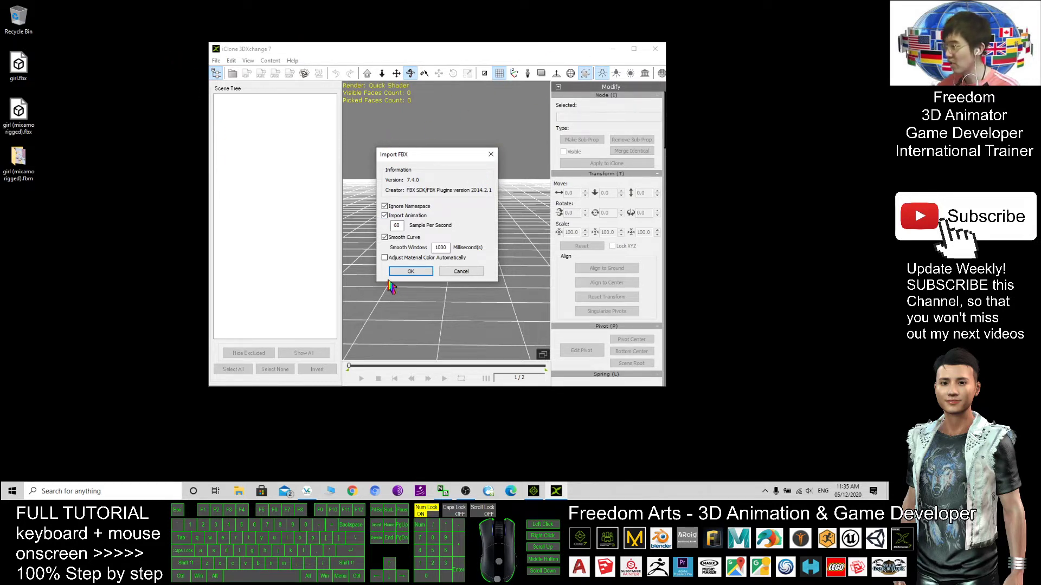
left_click(409, 271)
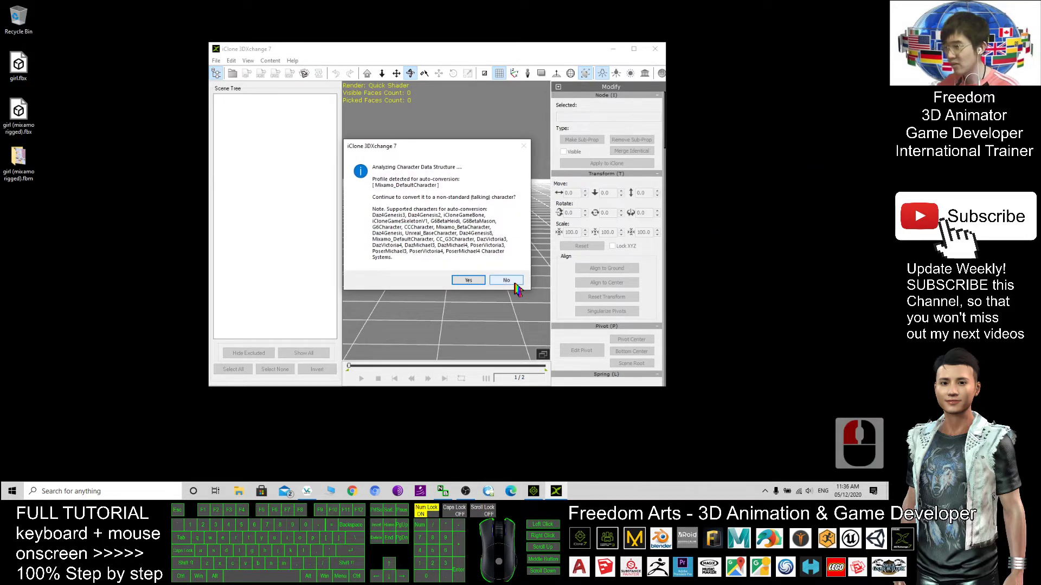
left_click(513, 281)
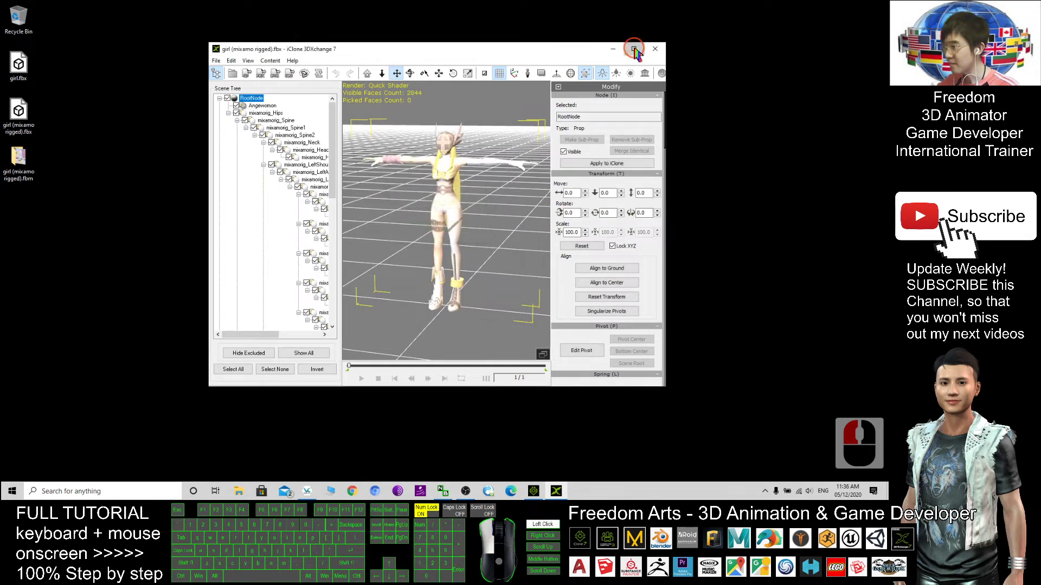
- Maximize the 3DXchange window and look over the imported T-pose character
left_click(633, 49)
scroll(579, 208, "up", 1)
scroll(579, 208, "down", 1)
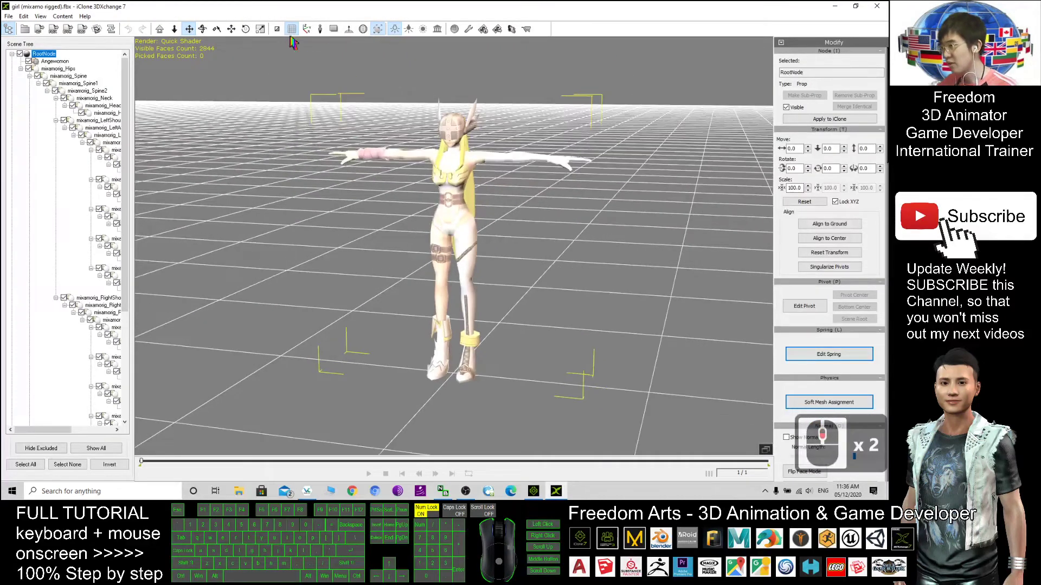
- Start converting the imported Mixamo-rigged character to a non-standard character
left_click(321, 29)
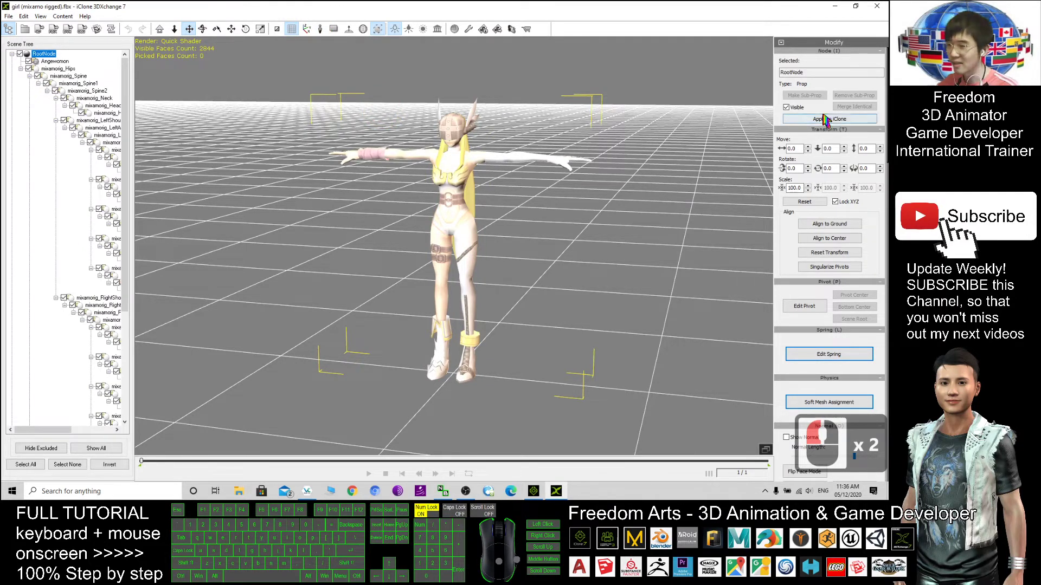
left_click_drag(887, 110, 888, 216)
scroll(374, 310, "up", 2)
left_click_drag(374, 310, 335, 327)
left_click_drag(886, 207, 887, 255)
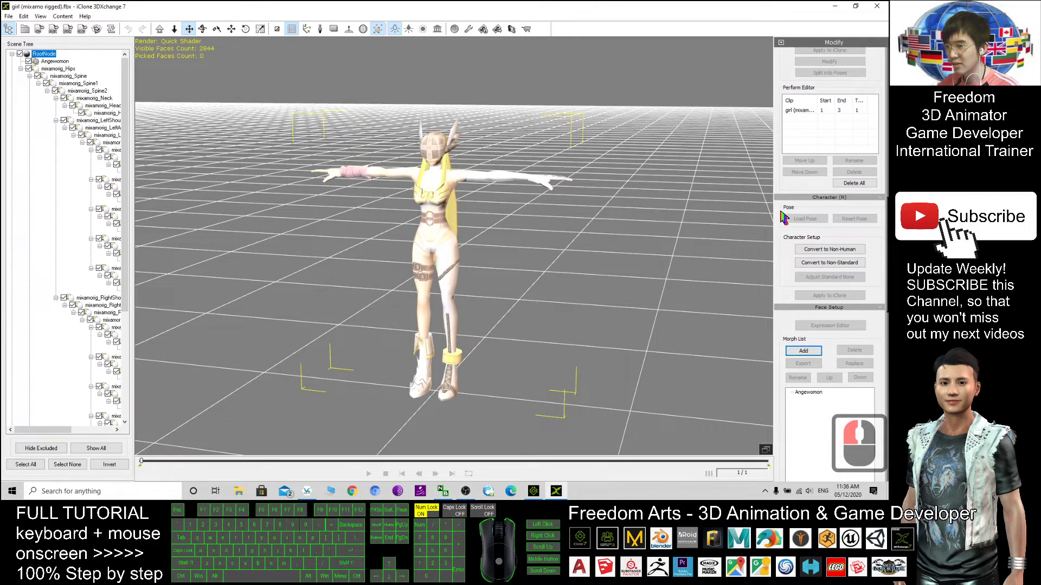
left_click(818, 264)
scroll(536, 199, "up", 2)
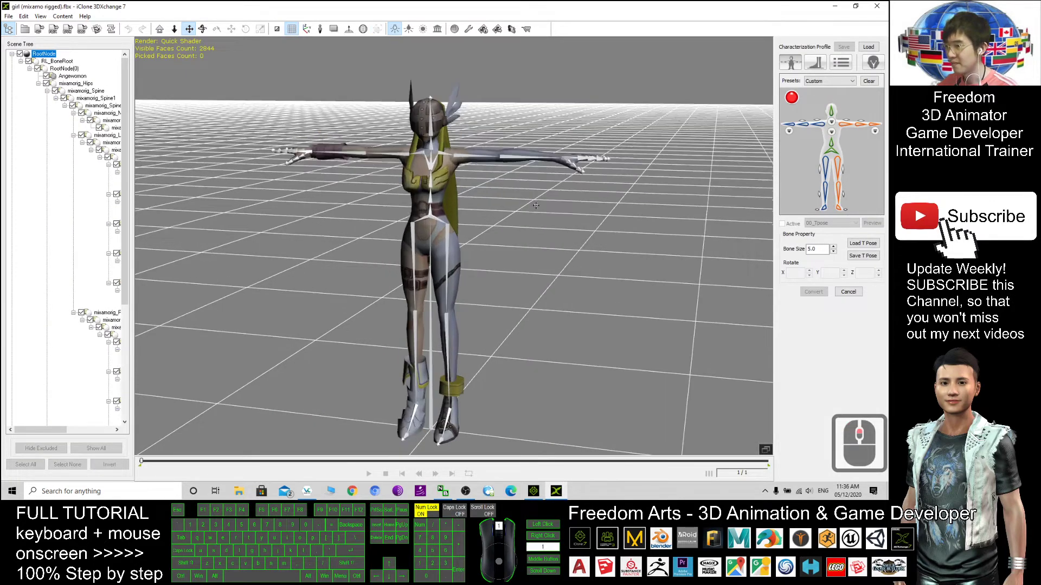
- Apply the Maya Human IK preset to the bone mapping and activate the characterization
left_click(830, 81)
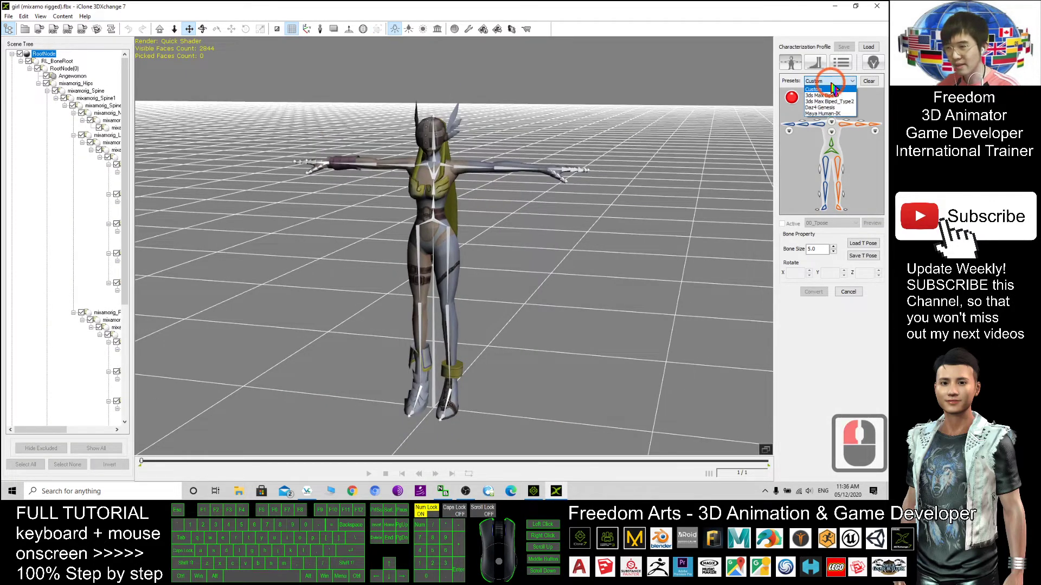
left_click(822, 114)
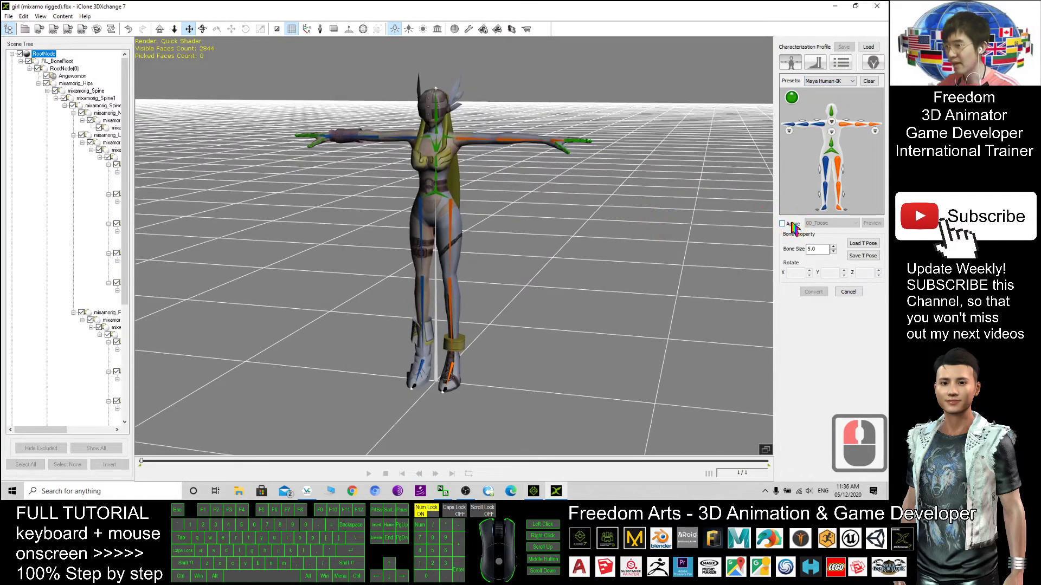
left_click(793, 226)
key("c")
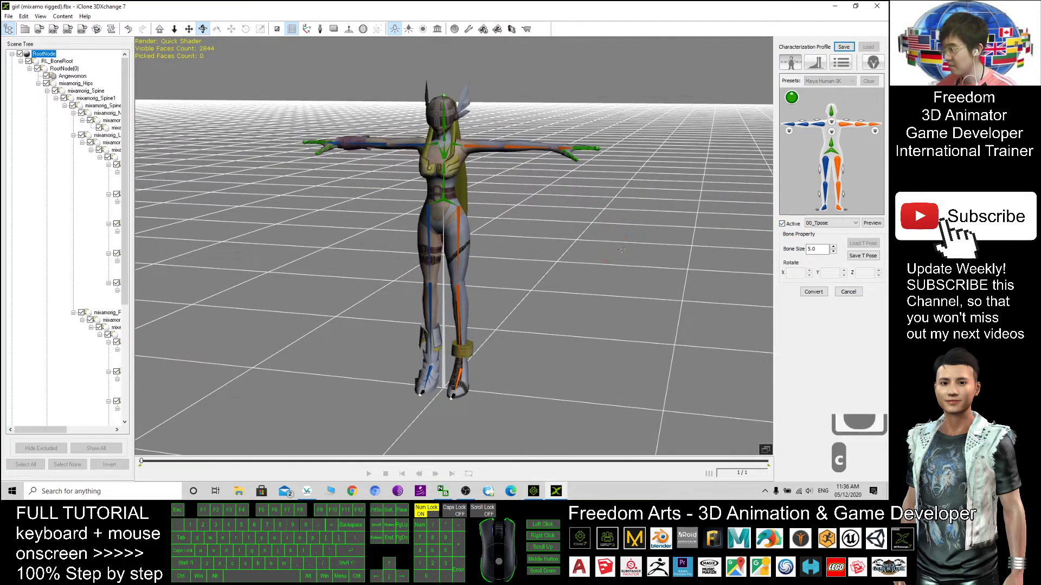
left_click_drag(622, 250, 622, 271)
- Preview the 09_Basic Run calibration motion on the character, then stop playback
left_click(843, 224)
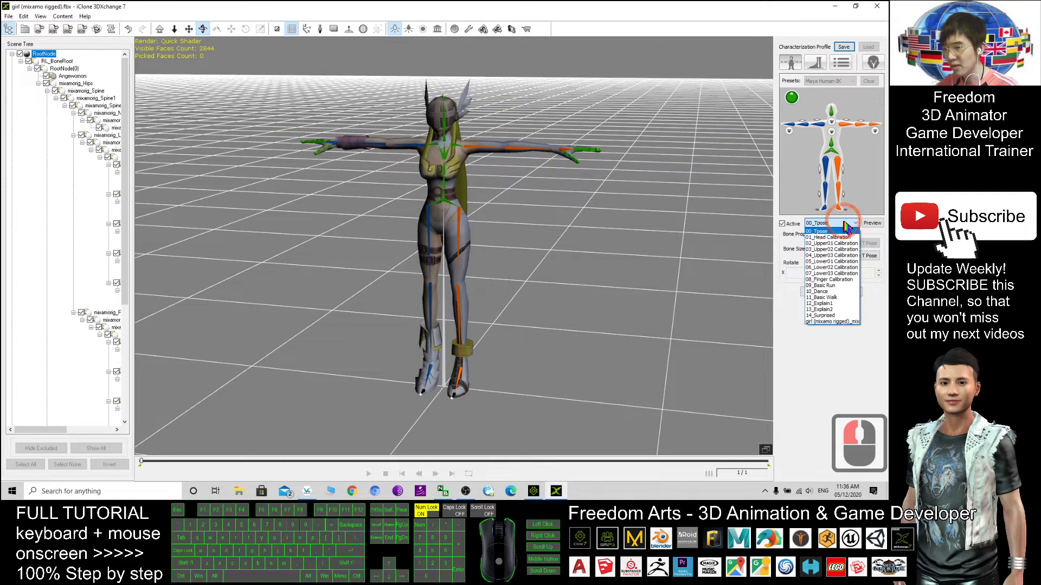
left_click(820, 286)
left_click(867, 227)
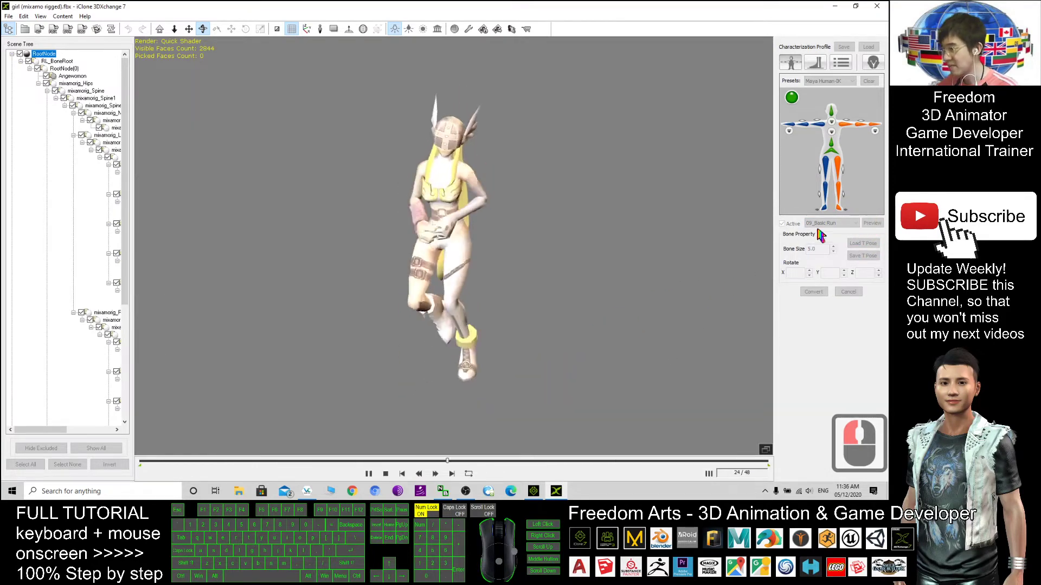
left_click(385, 474)
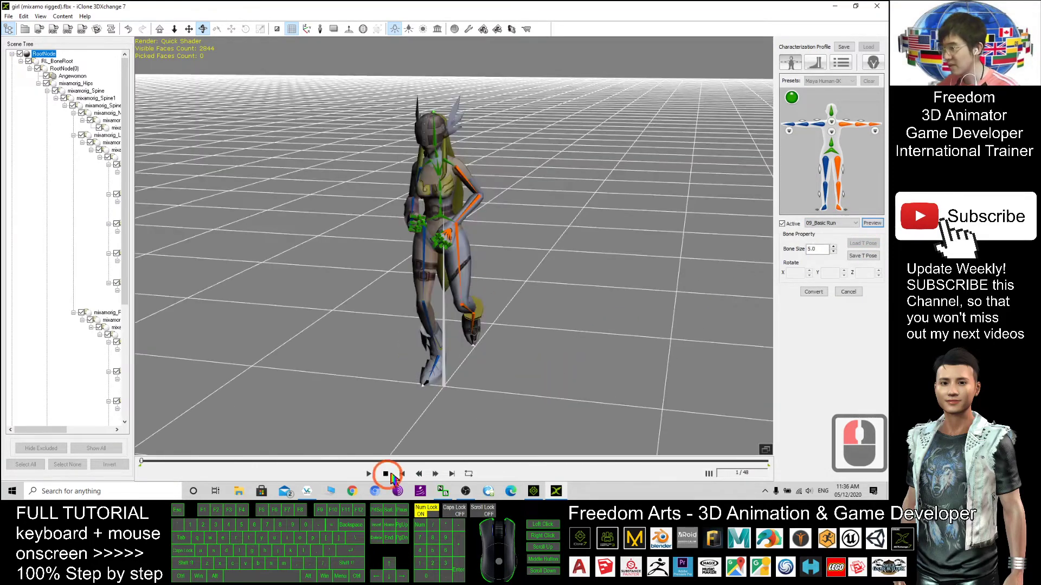
- Preview the 11_Basic Walk motion on the character from another angle and stop playback
left_click(831, 223)
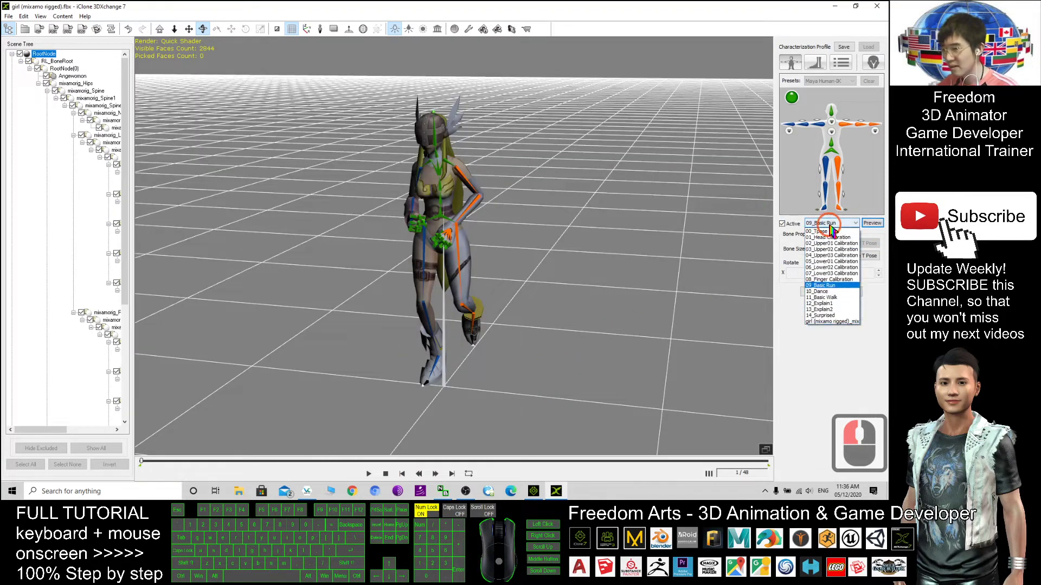
left_click(827, 297)
left_click(872, 222)
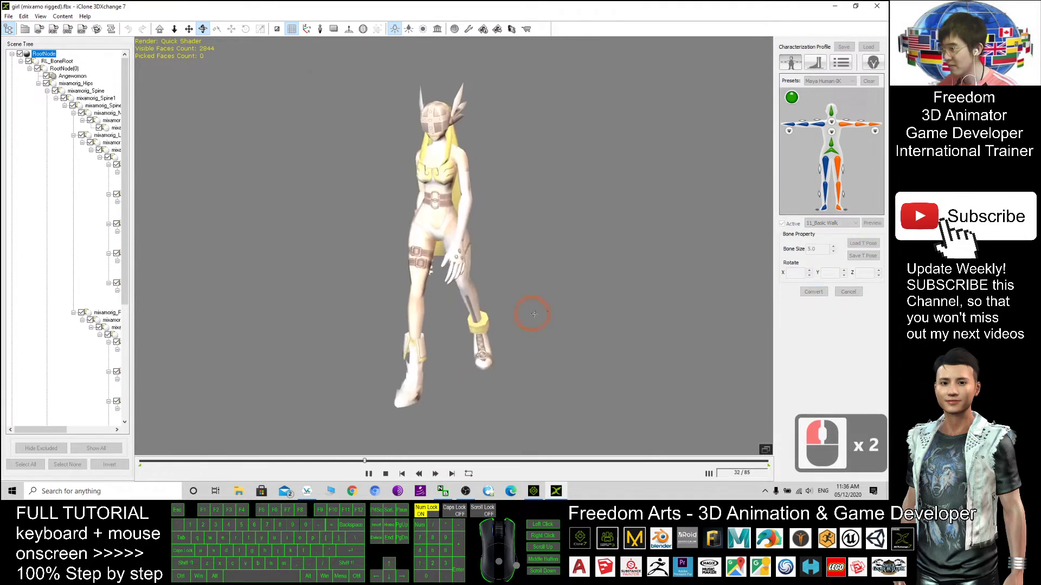
left_click_drag(669, 302, 499, 253)
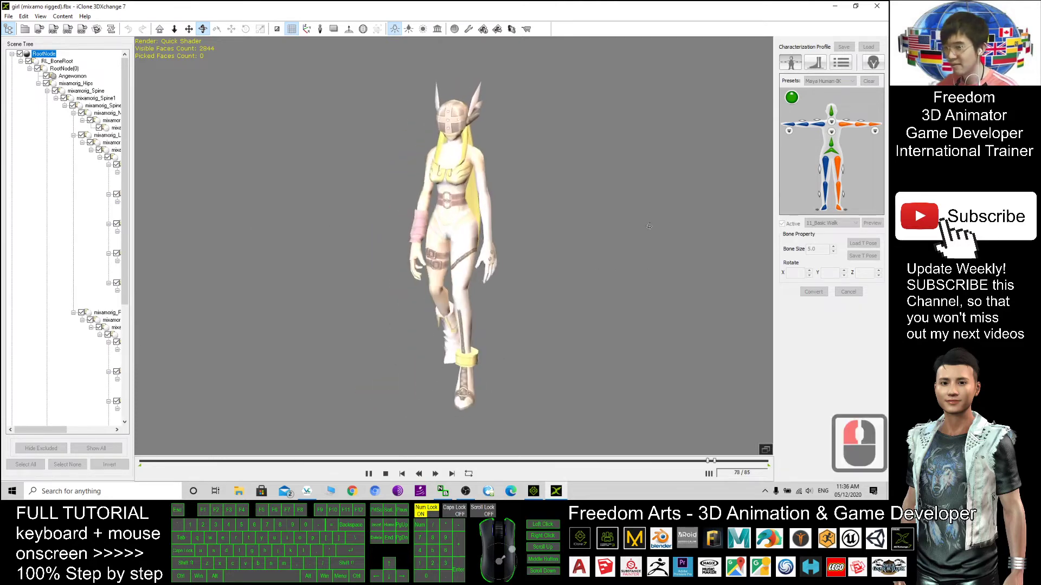
left_click(386, 473)
- Preview the 08_Finger Calibration motion, check the hands up close, and stop playback
left_click(823, 222)
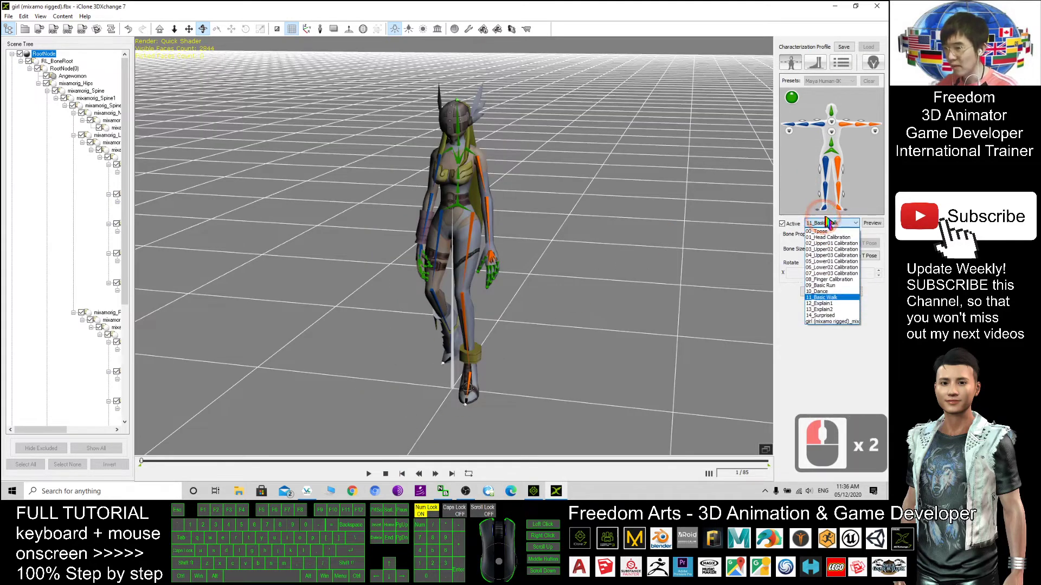
left_click(828, 279)
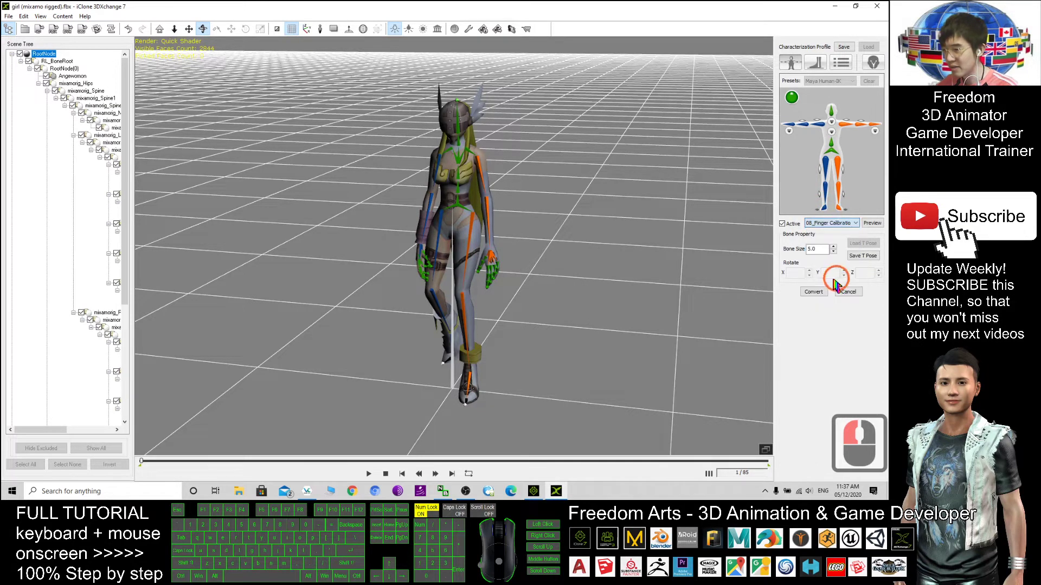
left_click(528, 288)
left_click(873, 223)
left_click(506, 340)
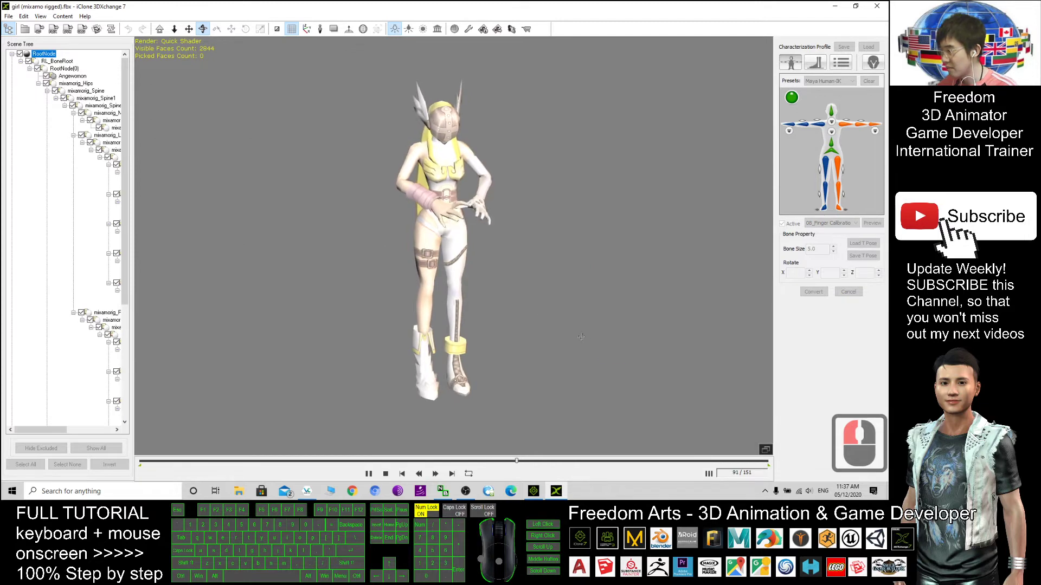
scroll(412, 228, "up", 4)
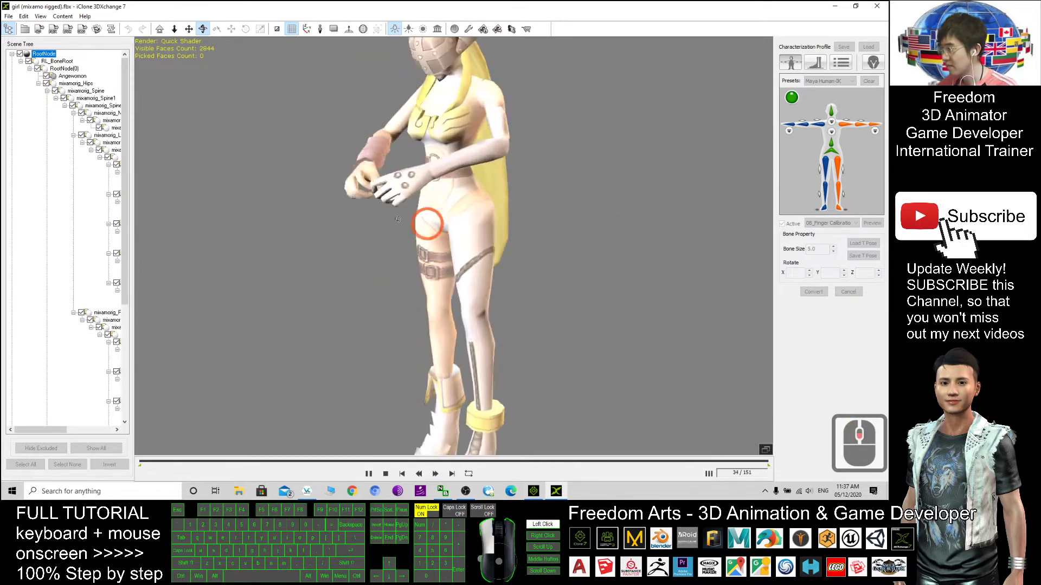
scroll(393, 225, "down", 5)
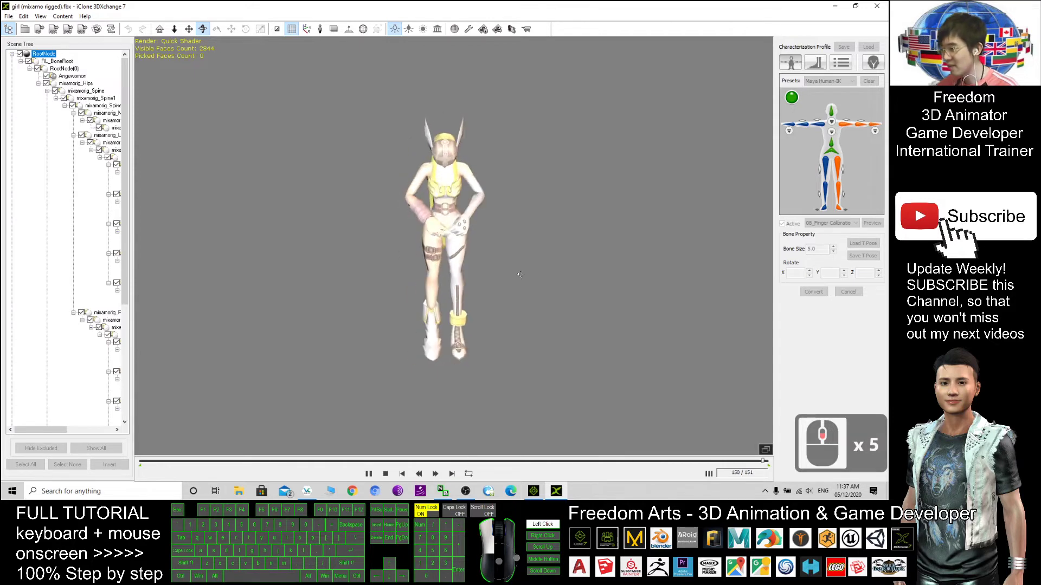
left_click(810, 225)
left_click(385, 474)
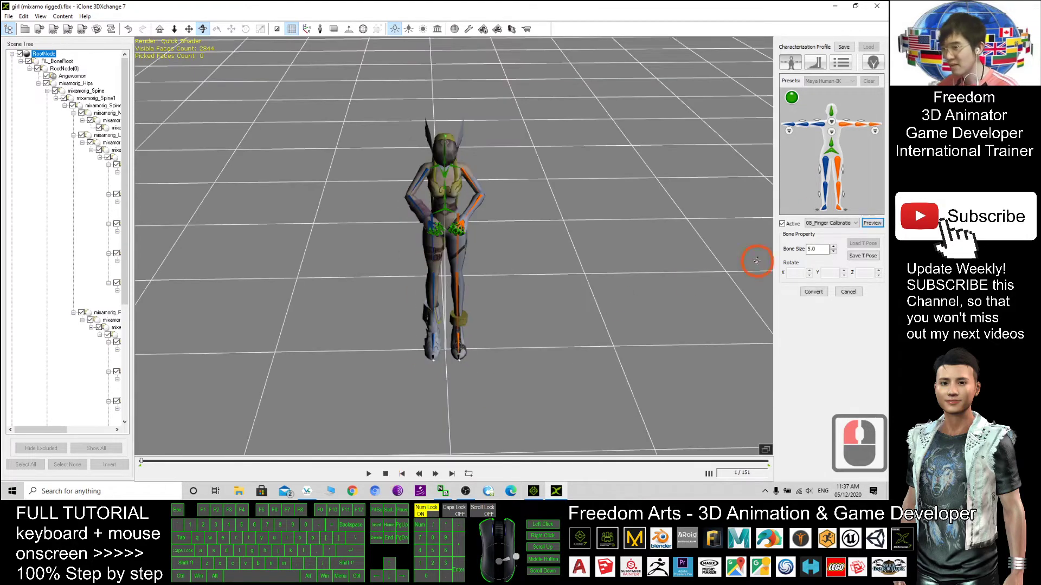
- Preview the 01_Head Calibration motion on the character and stop playback
left_click(834, 223)
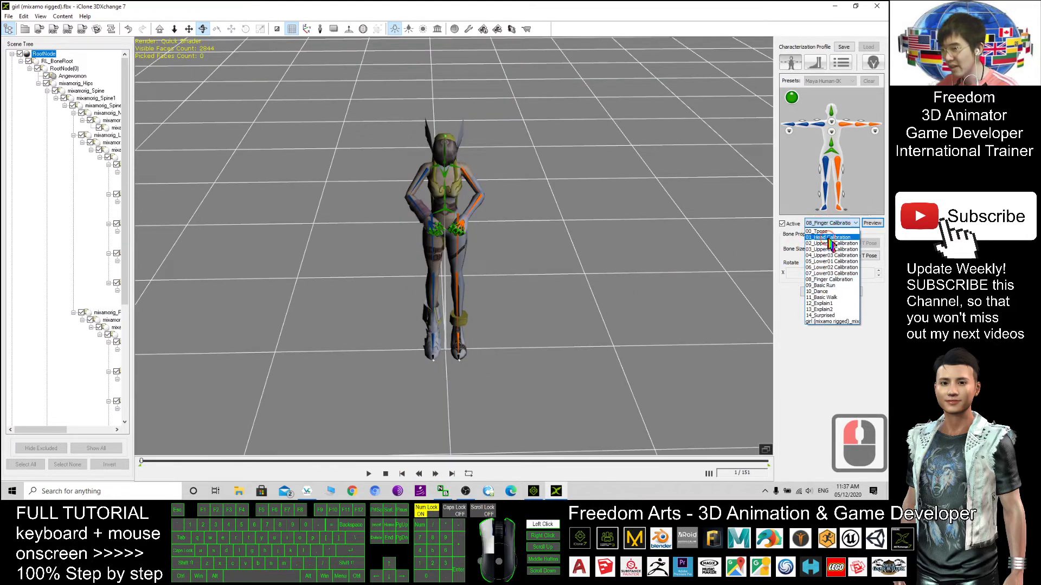
left_click(830, 237)
scroll(712, 208, "up", 4)
left_click(869, 224)
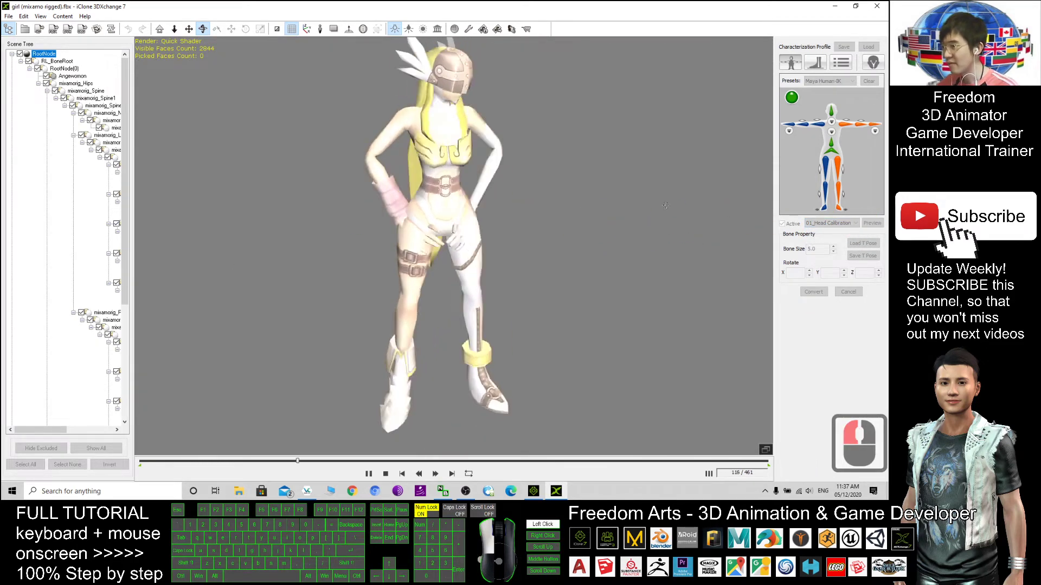
scroll(424, 357, "down", 4)
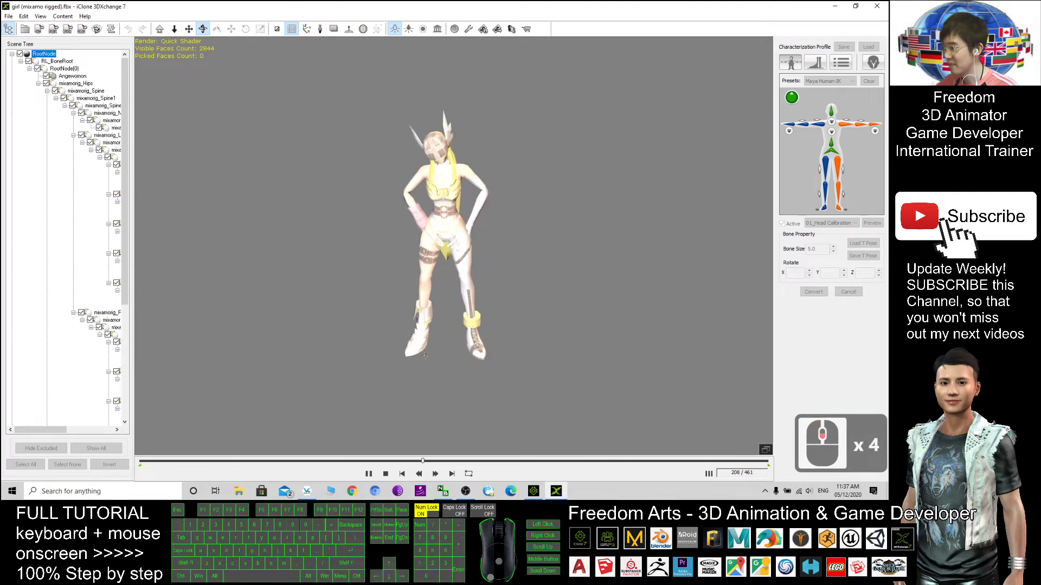
left_click(385, 474)
left_click(386, 475)
- Return the character to the 00_Tpose motion, convert it to non-standard, and dismiss the completion message
left_click(833, 223)
left_click(821, 231)
left_click(870, 223)
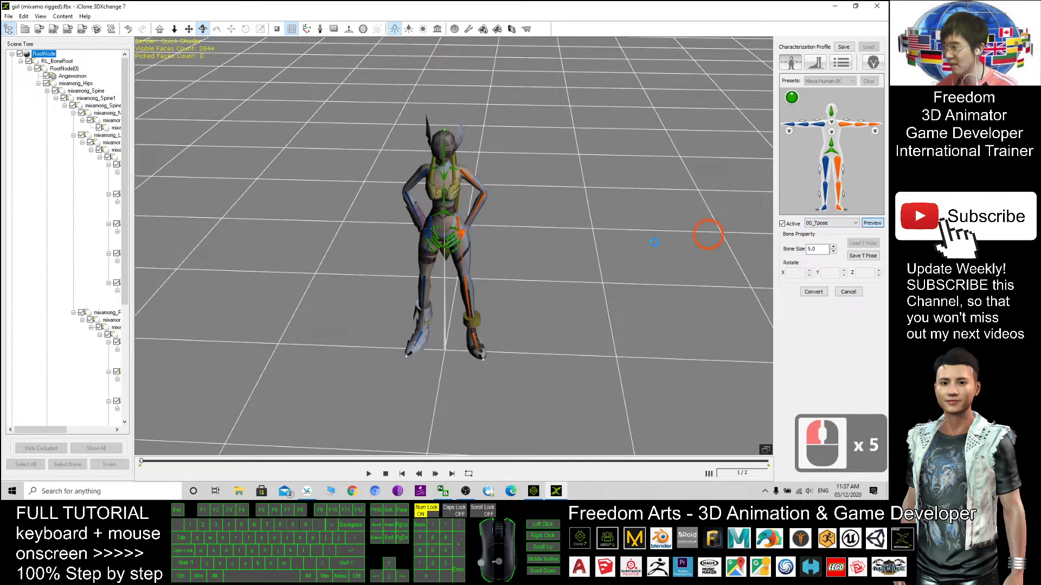
left_click_drag(376, 304, 661, 297)
left_click(813, 292)
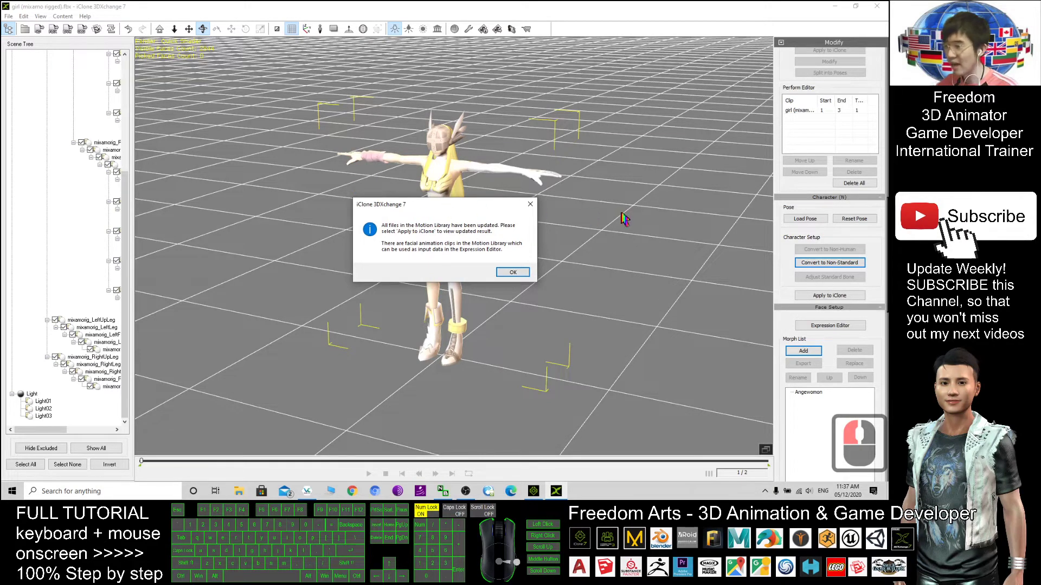
left_click(511, 272)
left_click(589, 250)
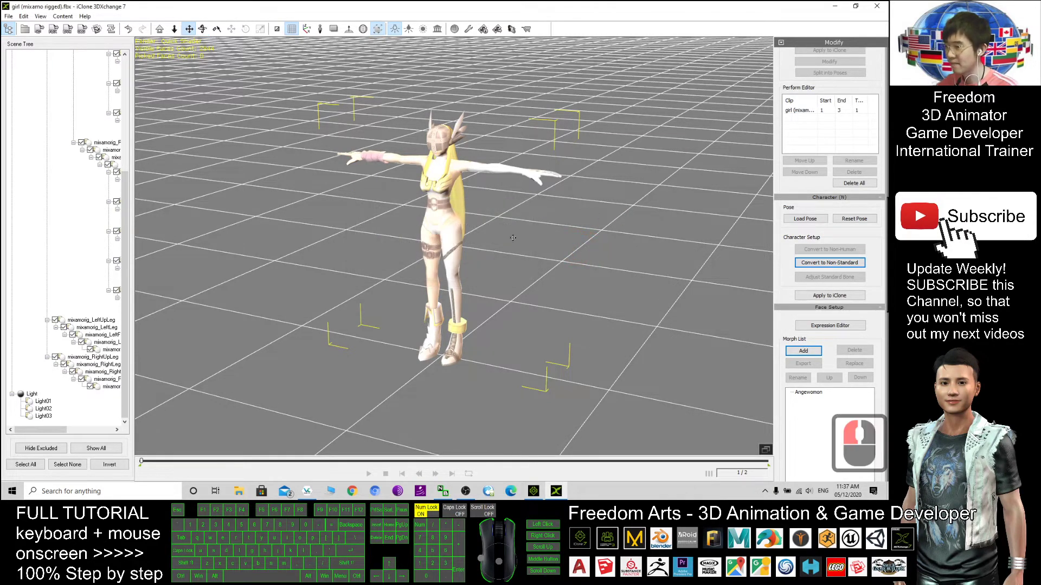
- Apply the converted character to iClone and switch to iClone 7
scroll(493, 237, "up", 3)
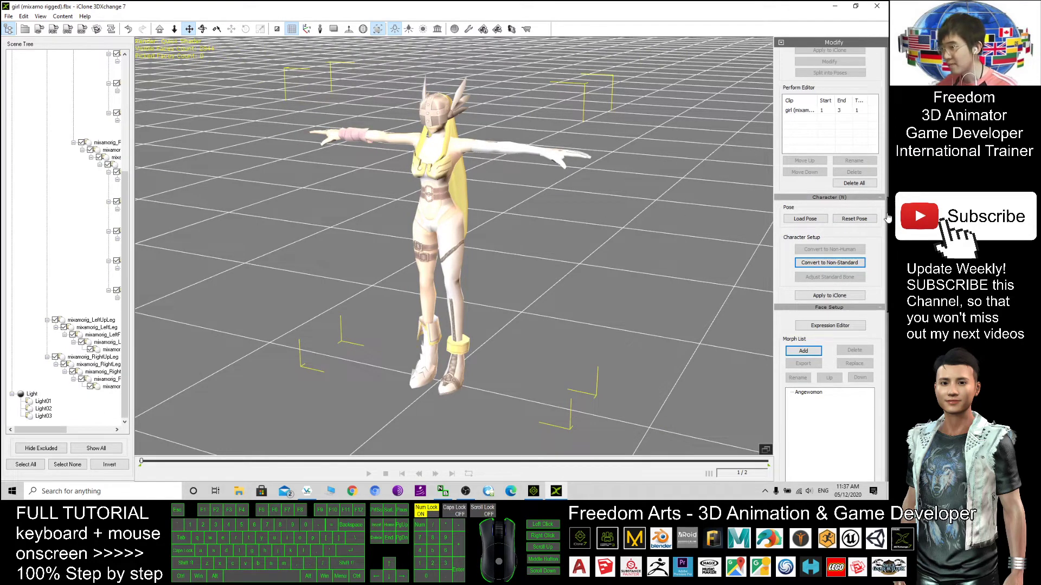
left_click_drag(888, 223, 884, 56)
left_click(533, 492)
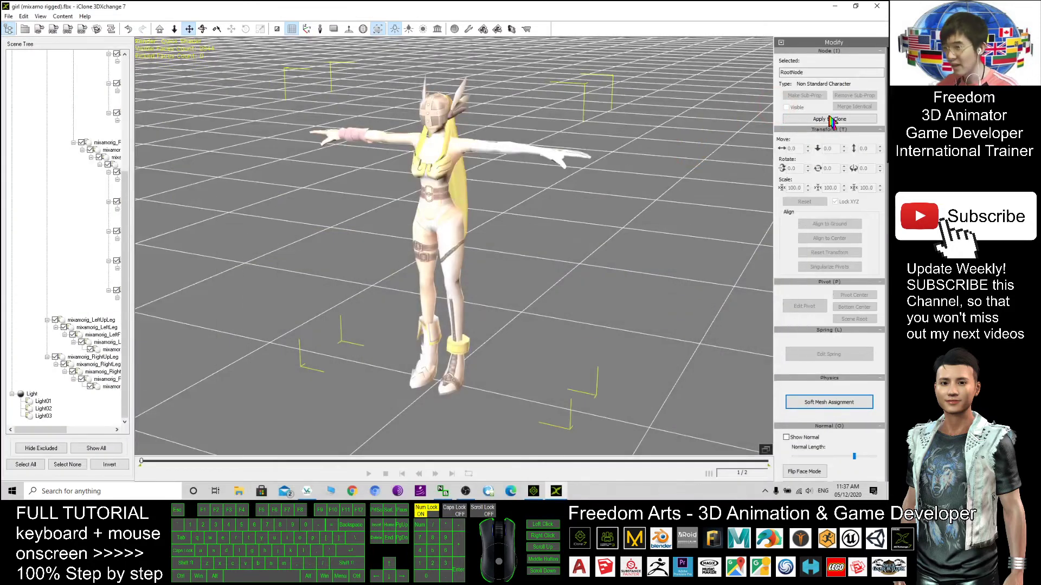
left_click(831, 119)
left_click(534, 491)
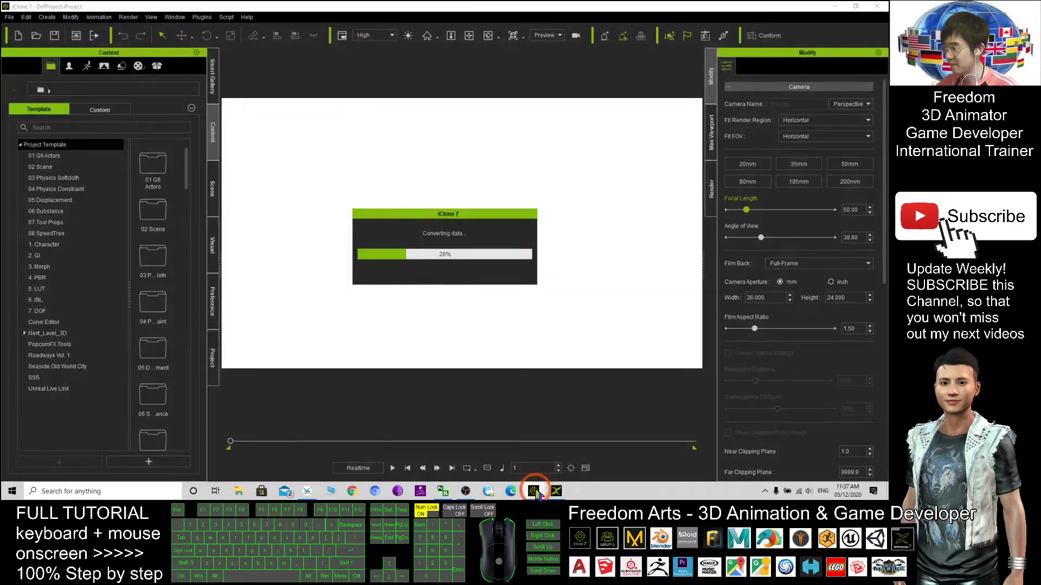
- Examine the transferred girl avatar in the iClone viewport from several angles and distances
left_click(551, 327)
scroll(400, 304, "up", 8)
scroll(399, 305, "down", 2)
key("x")
left_click_drag(399, 304, 362, 256)
key("c")
left_click_drag(359, 255, 217, 191)
key("x")
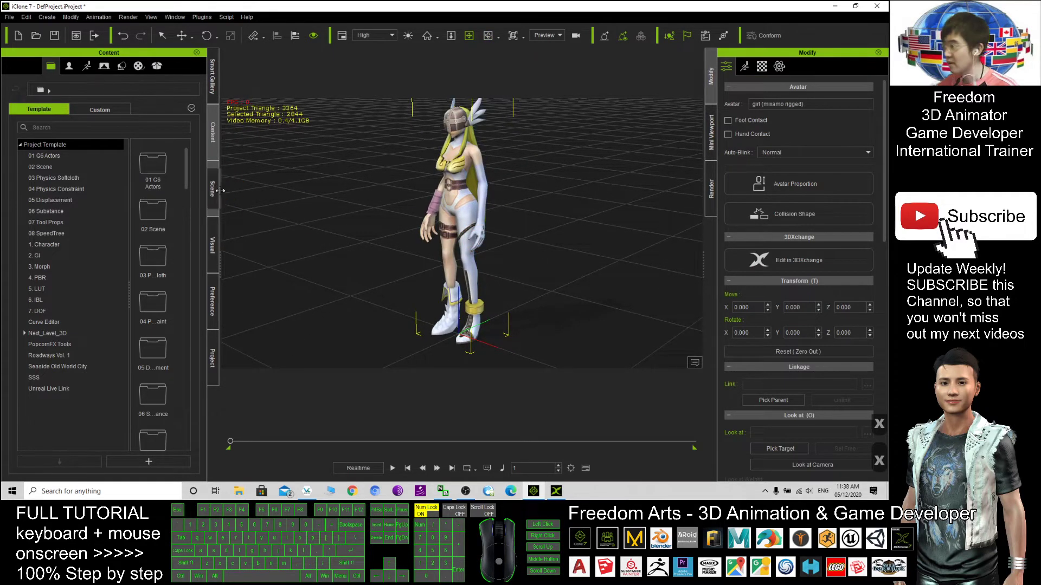
- Save the girl avatar as a custom entry in the Avatar content library
left_click(217, 139)
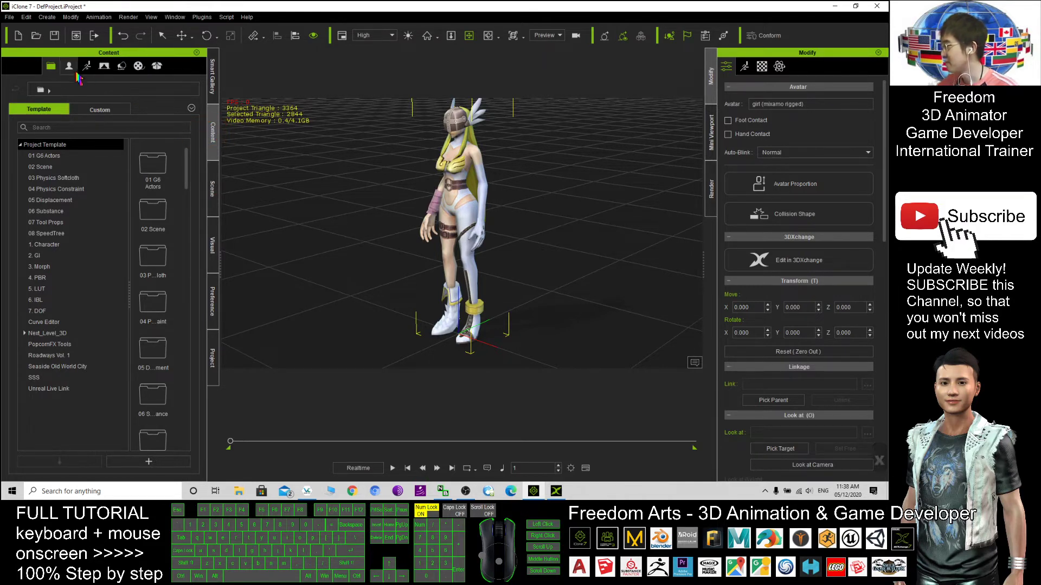
left_click(69, 66)
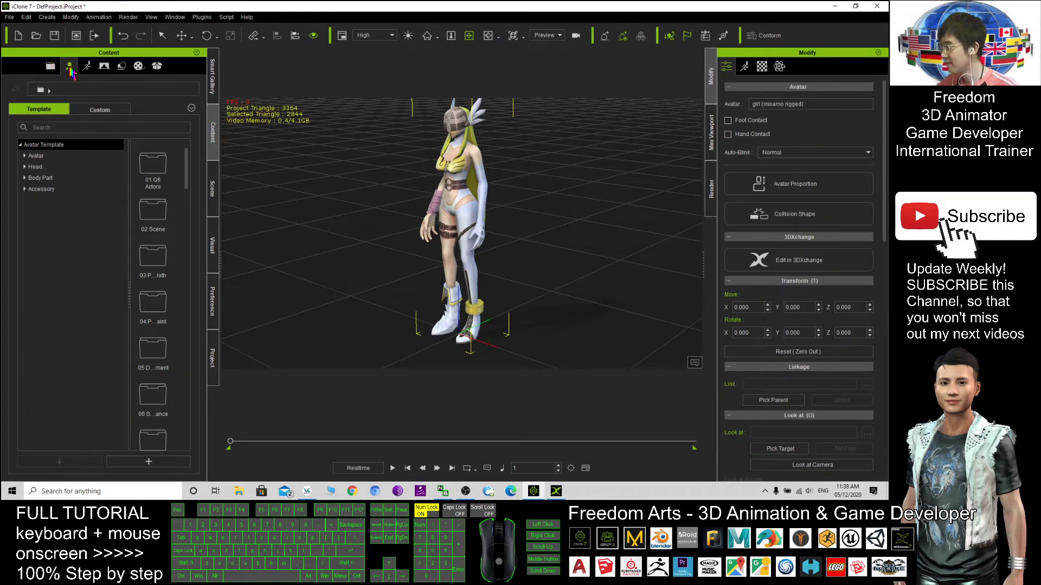
left_click(108, 109)
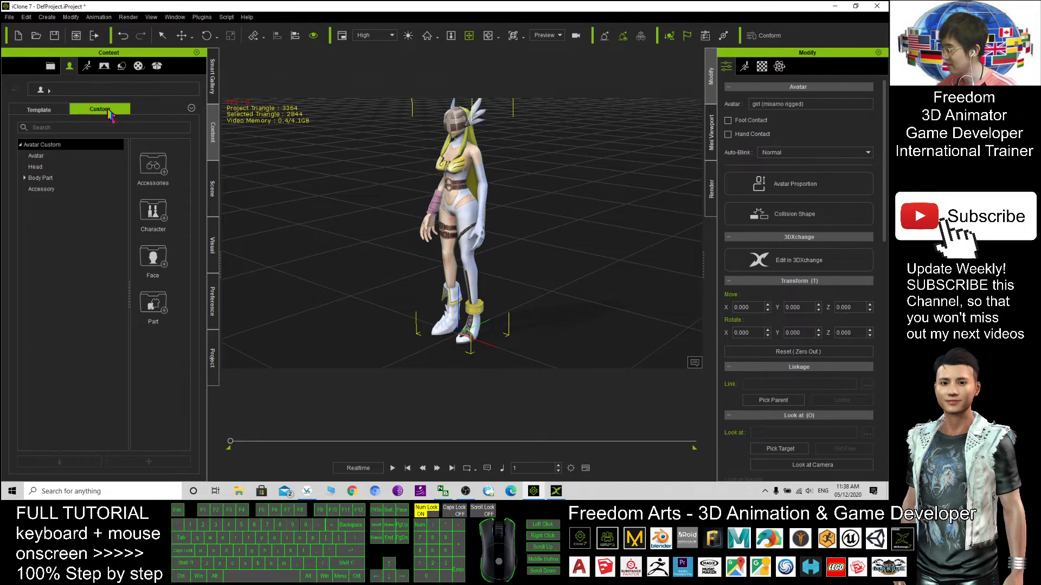
left_click(36, 160)
left_click(36, 159)
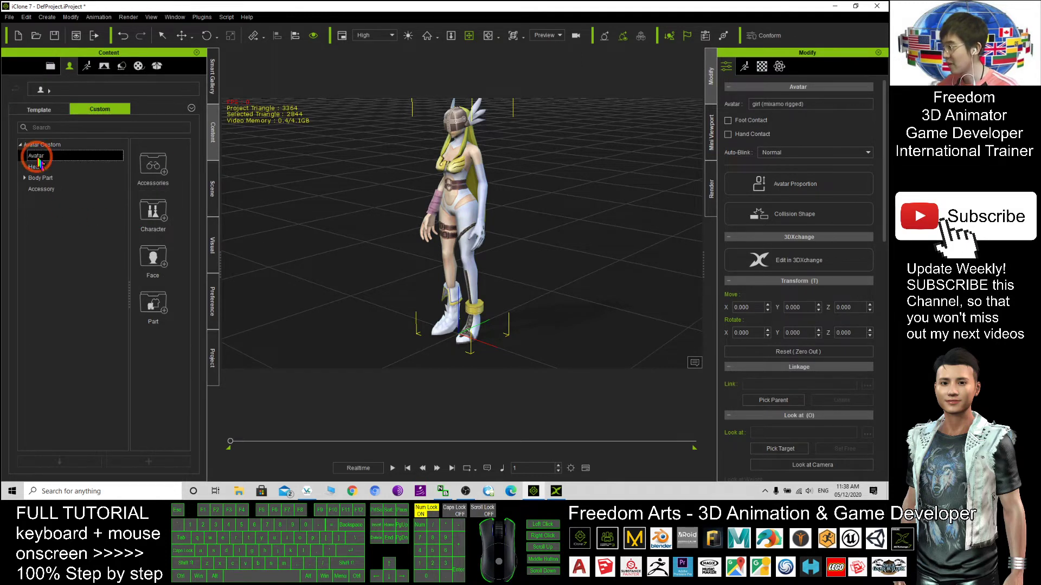
left_click(139, 460)
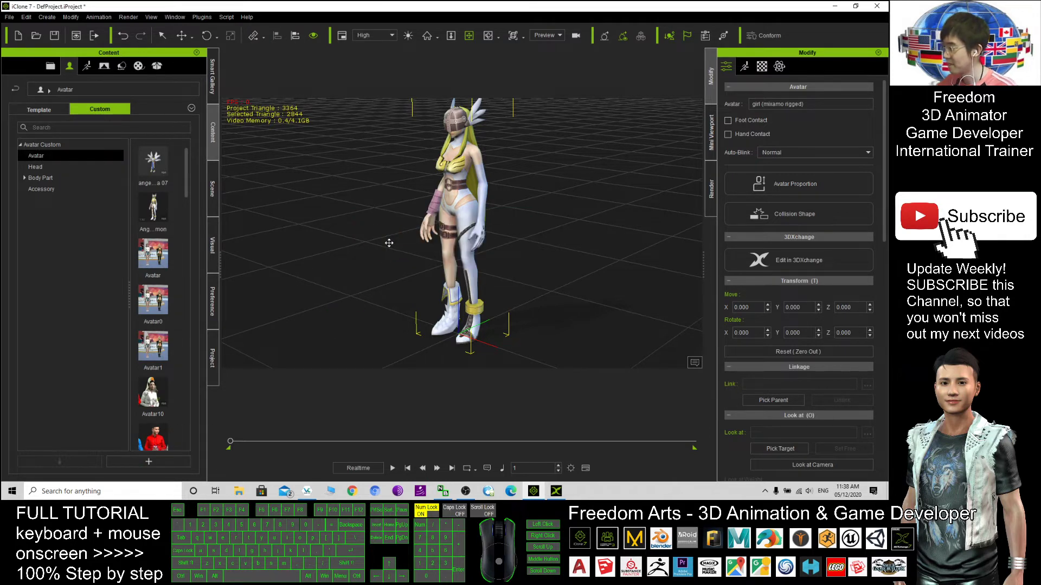
- Add two copies of the saved Avatar26 to the scene, one on each side of the original avatar
left_click_drag(151, 423, 356, 249)
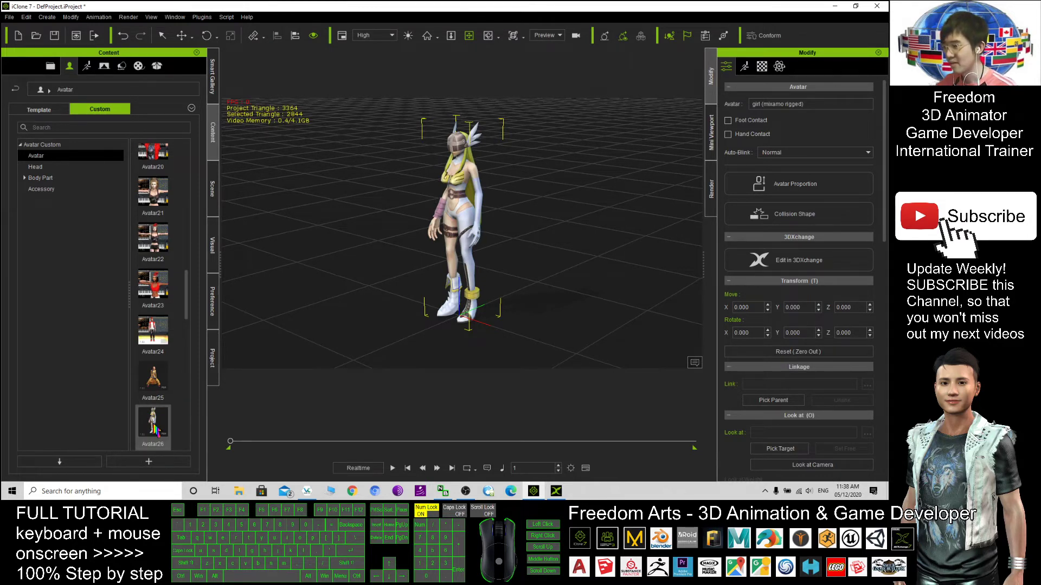
mouse_move(156, 428)
left_click_drag(158, 431, 328, 276)
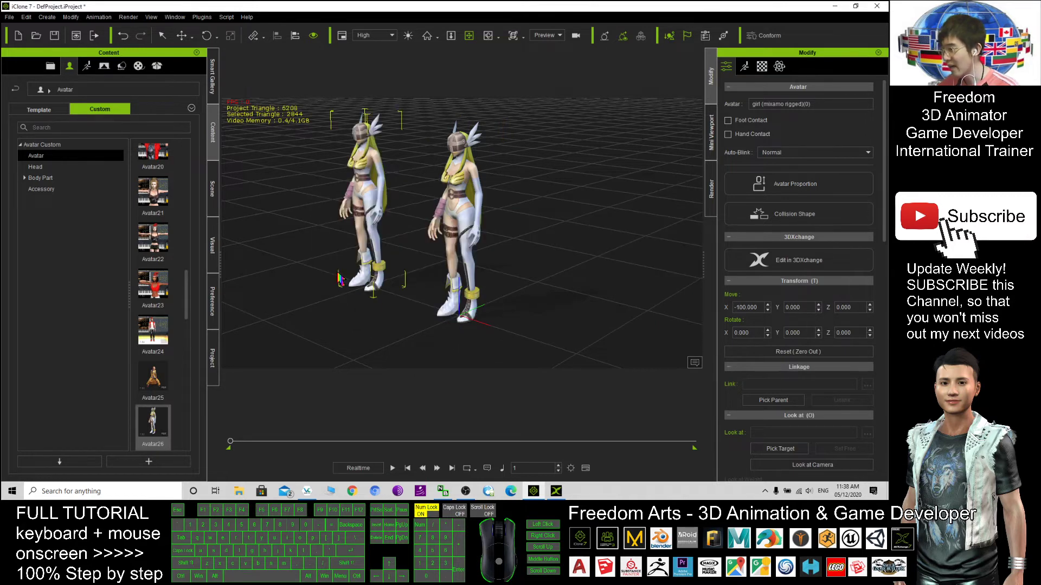
left_click_drag(158, 435, 534, 334)
- Select the middle avatar and examine all three avatars from several angles and distances
key("c")
left_click_drag(343, 324, 466, 254)
key("x")
left_click_drag(455, 251, 420, 208)
key("x")
left_click(445, 155)
scroll(479, 186, "down", 2)
key("x")
key("c")
left_click_drag(478, 186, 467, 235)
key("c")
scroll(470, 212, "up", 2)
key("c")
key("x")
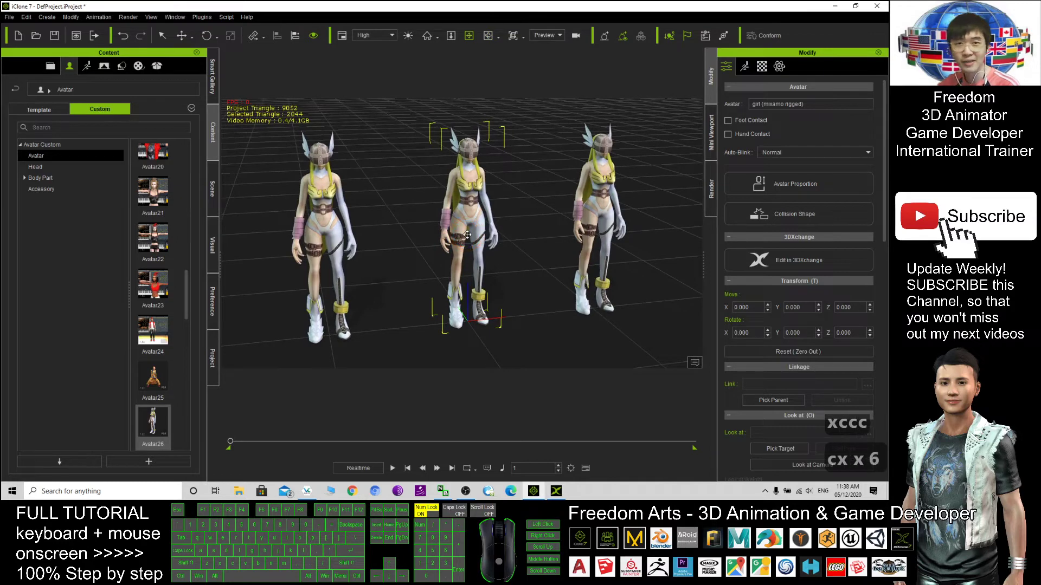
- Apply the "para…kura" motion from the custom Motion library to the middle avatar
left_click(88, 67)
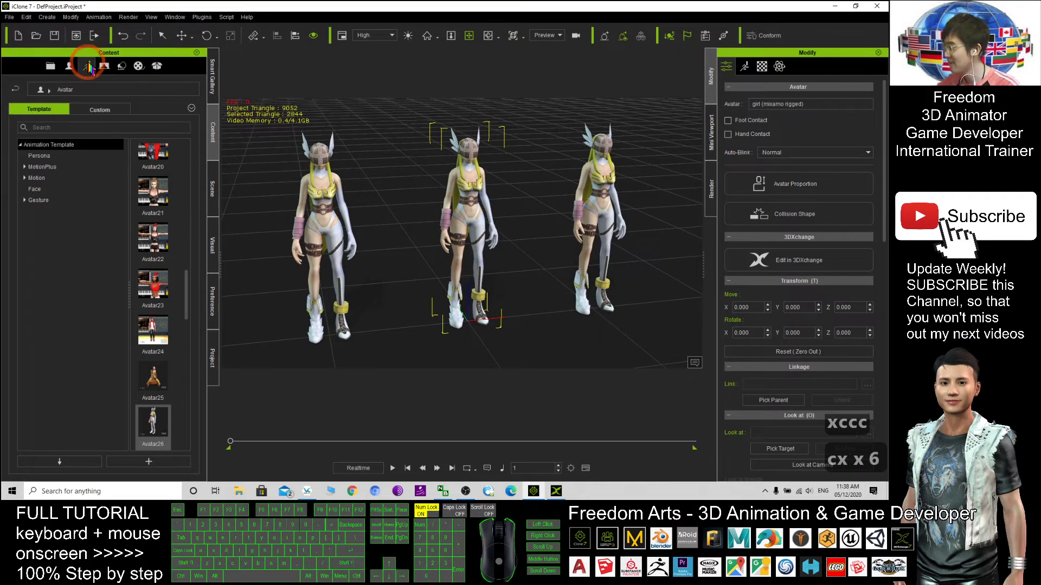
left_click(105, 111)
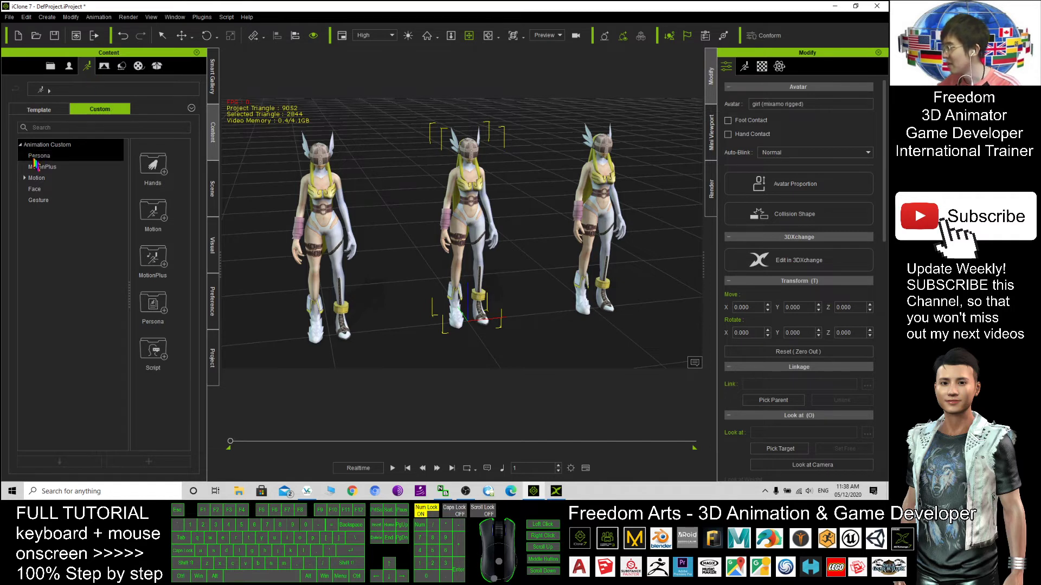
left_click(49, 178)
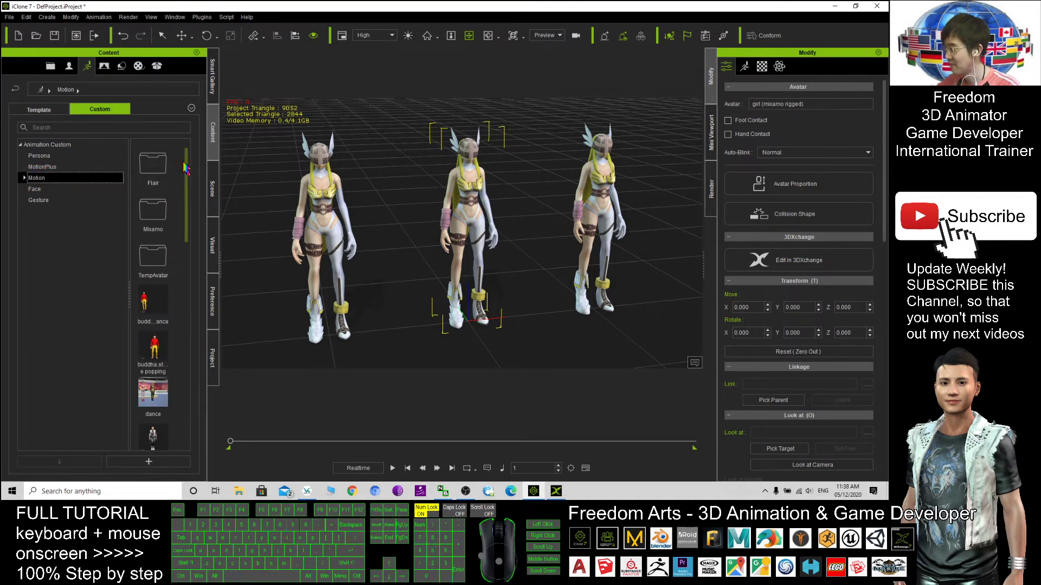
left_click_drag(191, 208, 215, 425)
left_click_drag(153, 333, 488, 236)
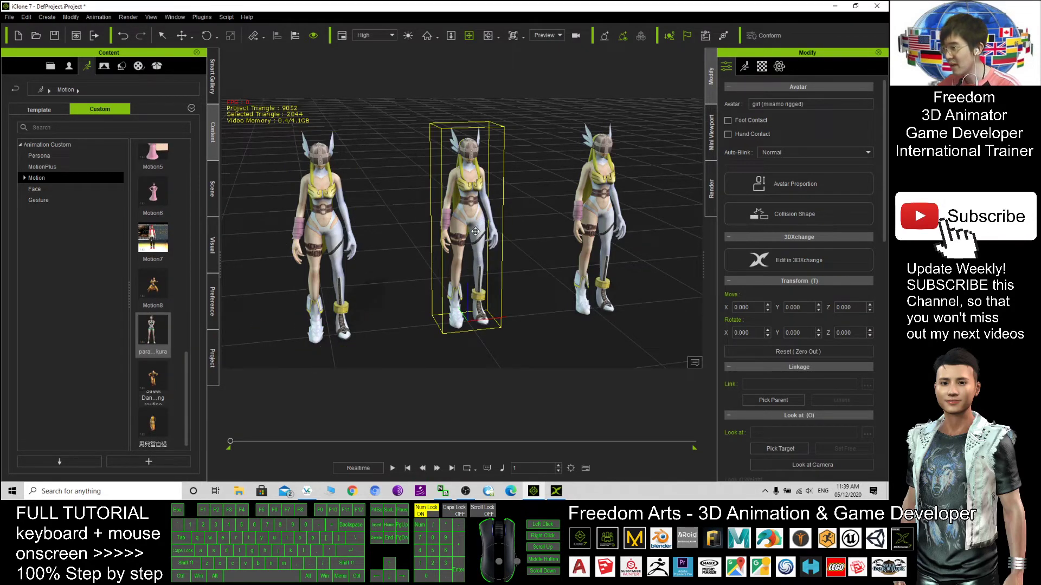
left_click(392, 468)
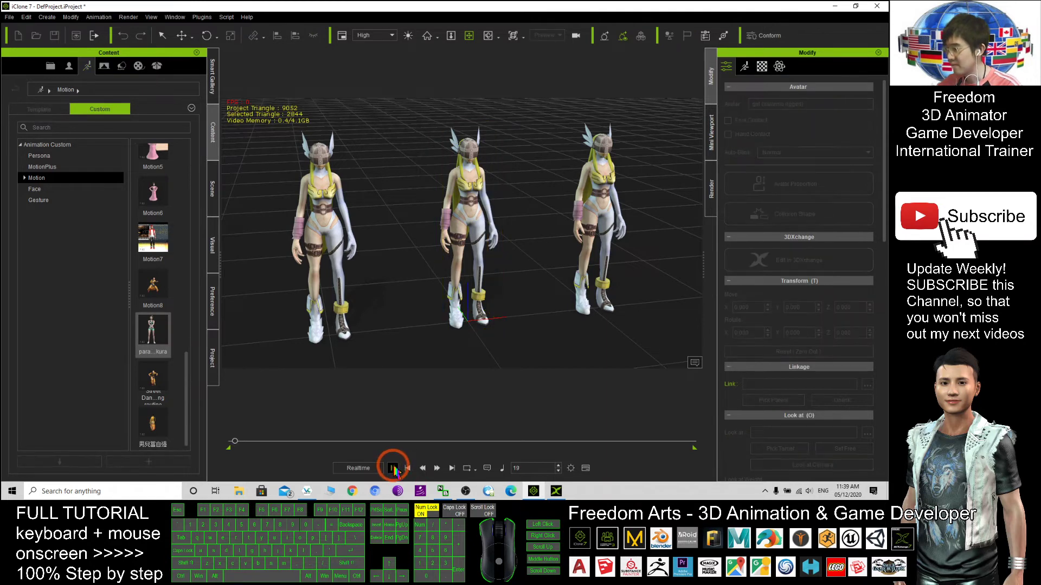
left_click(392, 468)
left_click_drag(153, 333, 469, 201)
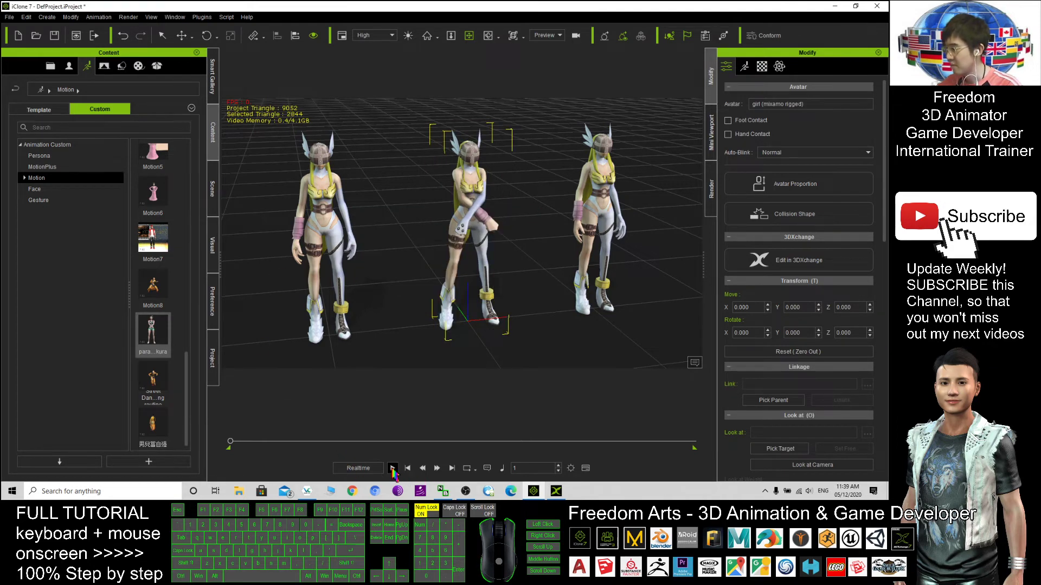
- Play back the middle avatar's motion, pause it and return to the first frame
left_click(392, 468)
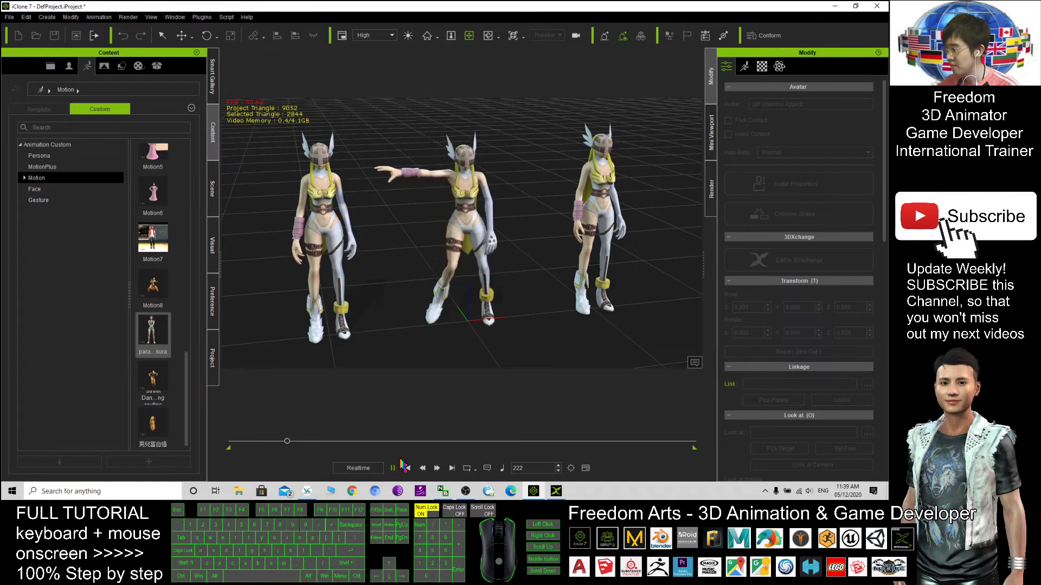
left_click(390, 469)
left_click(407, 468)
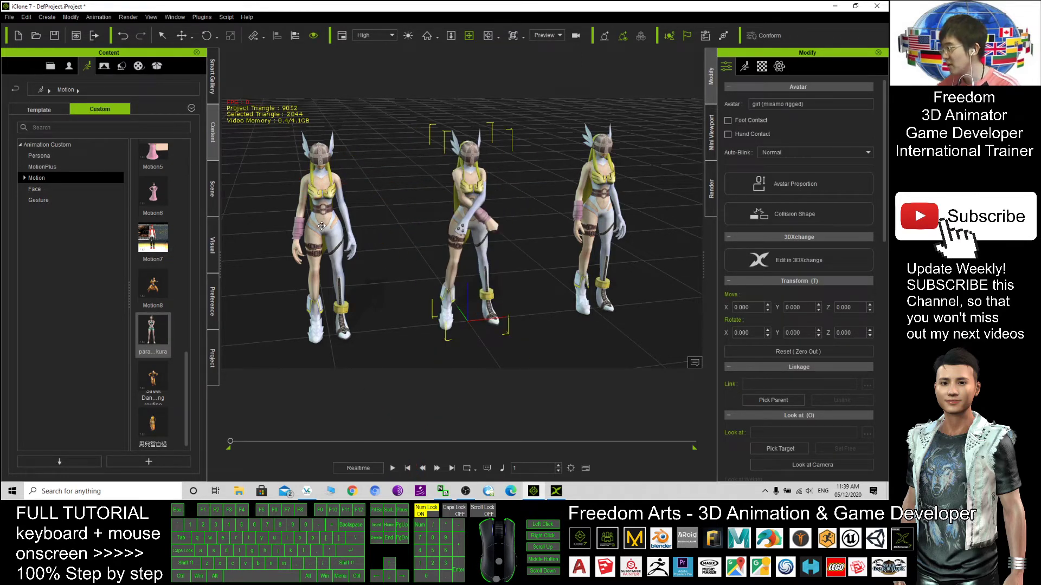
- Apply the third female idle motion from the 04_CC MixMove_Female template folder to the left avatar
left_click(72, 66)
left_click(87, 66)
left_click(34, 109)
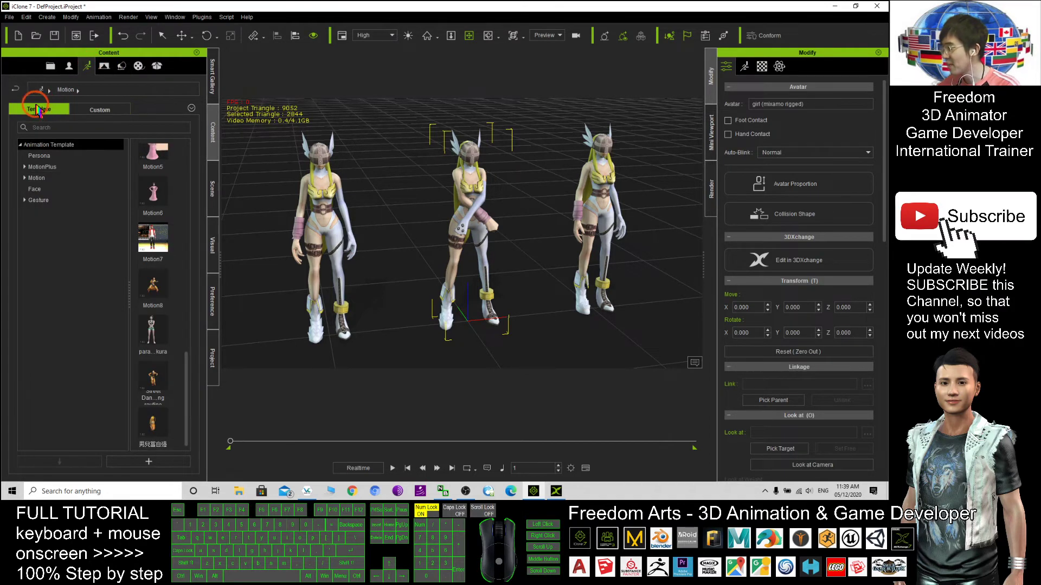
left_click(35, 145)
left_click(25, 178)
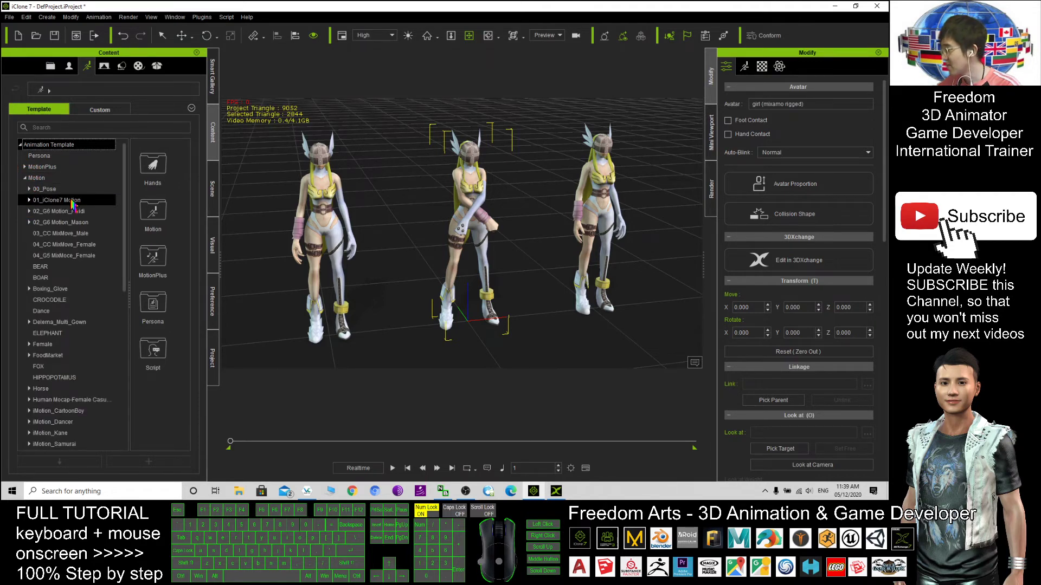
left_click(70, 245)
left_click_drag(188, 163, 190, 165)
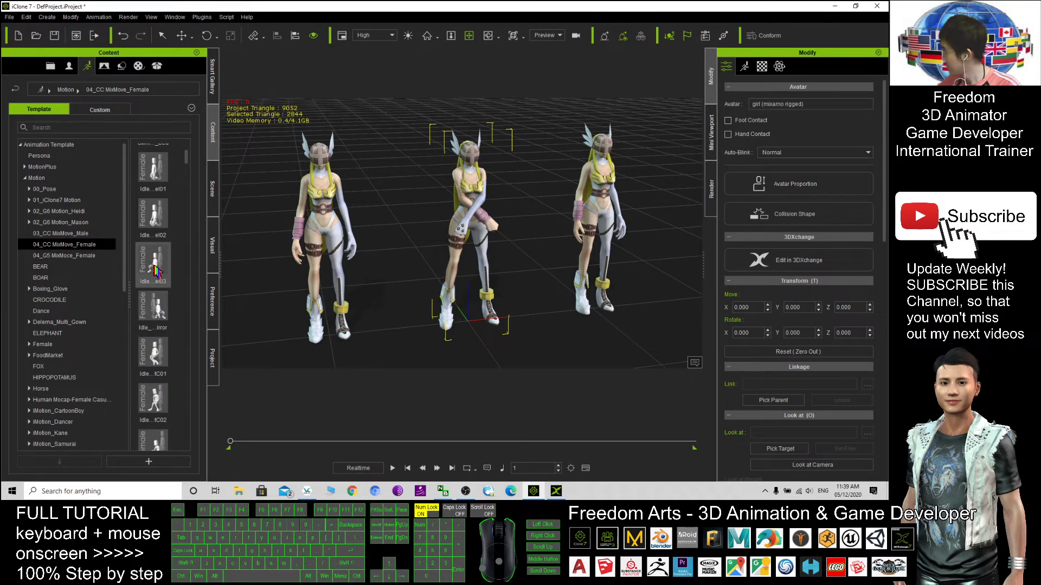
left_click_drag(155, 269, 327, 209)
- Play the animation on the avatars while viewing them from different angles, and return to the first frame
left_click(393, 470)
left_click_drag(371, 353, 429, 298)
left_click_drag(483, 234, 450, 255)
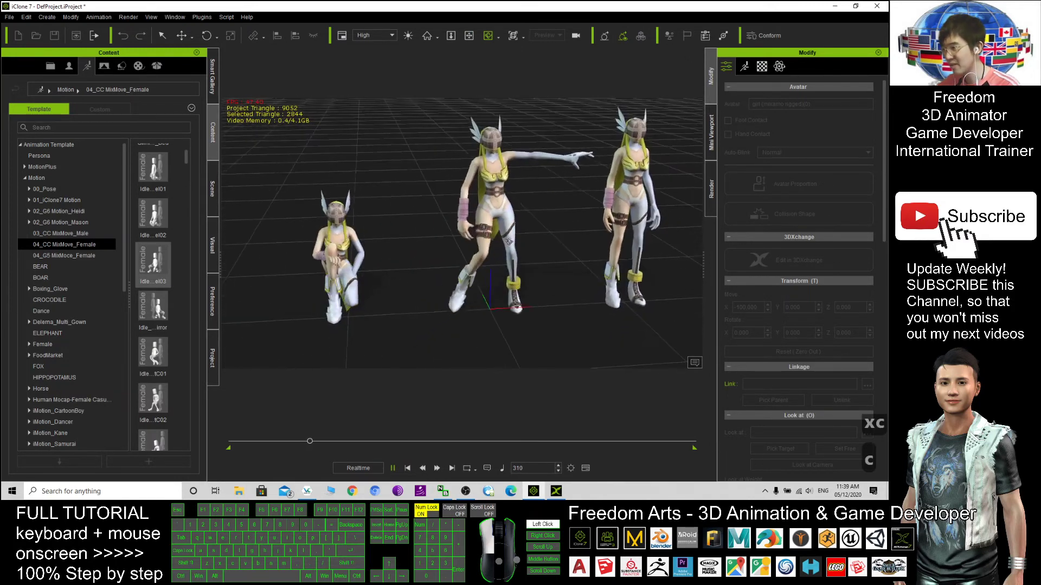
left_click(392, 469)
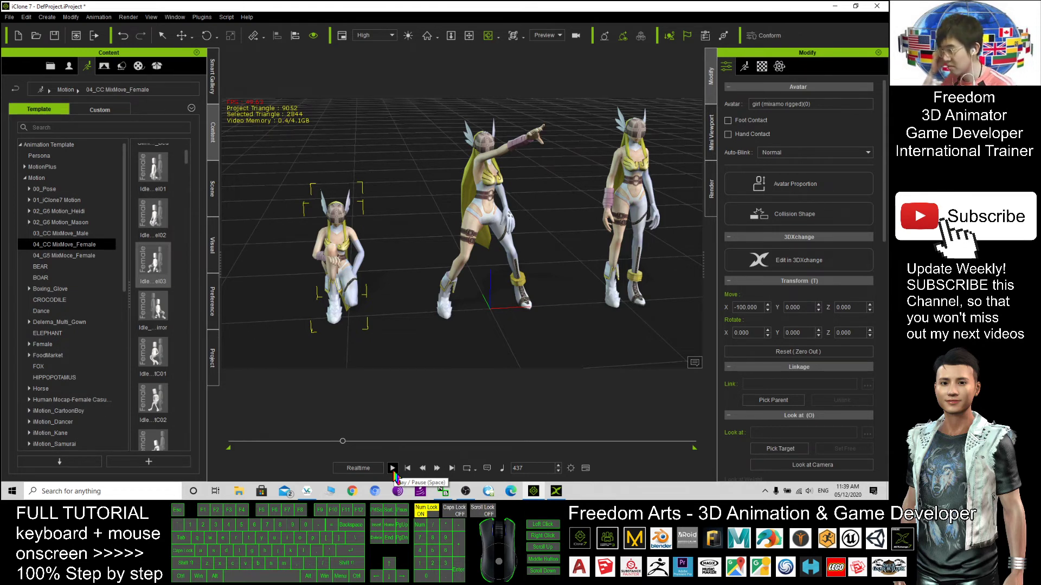
left_click(395, 469)
left_click_drag(608, 316, 554, 325)
left_click(407, 468)
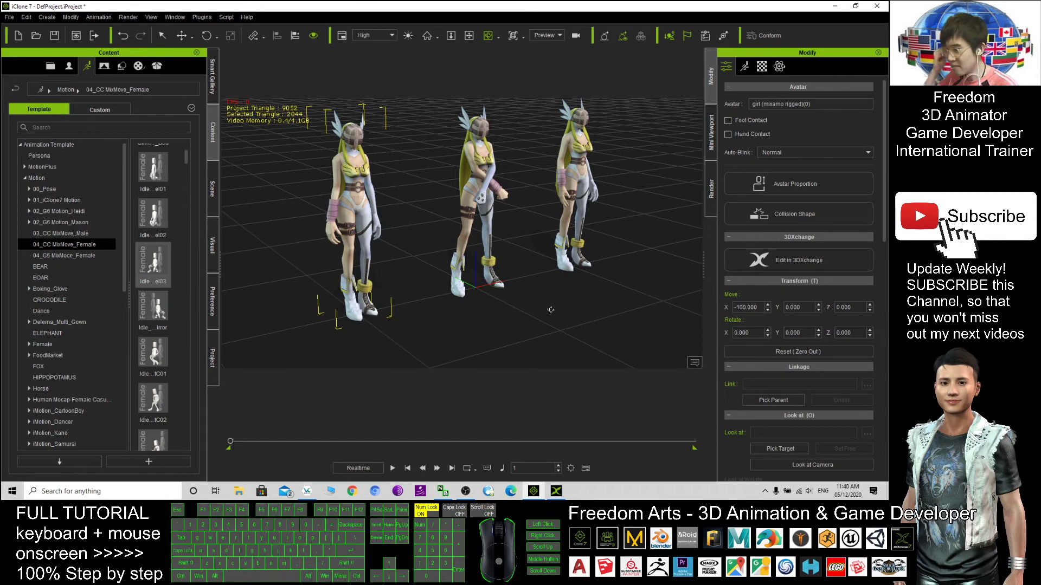
- Examine the three avatars from several angles and distances, and show the custom Avatar library again
left_click_drag(521, 307, 585, 232)
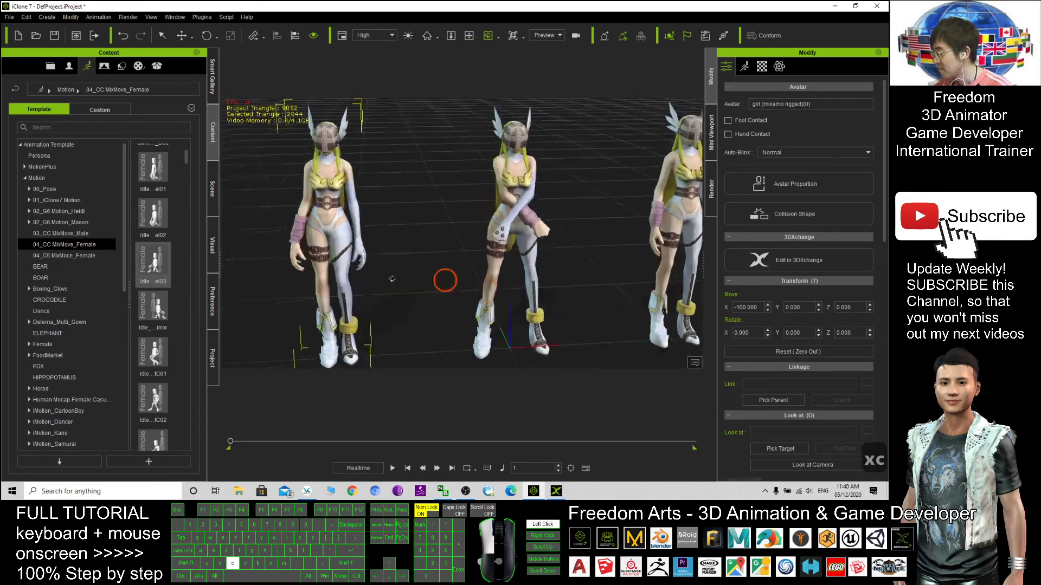
scroll(485, 270, "down", 3)
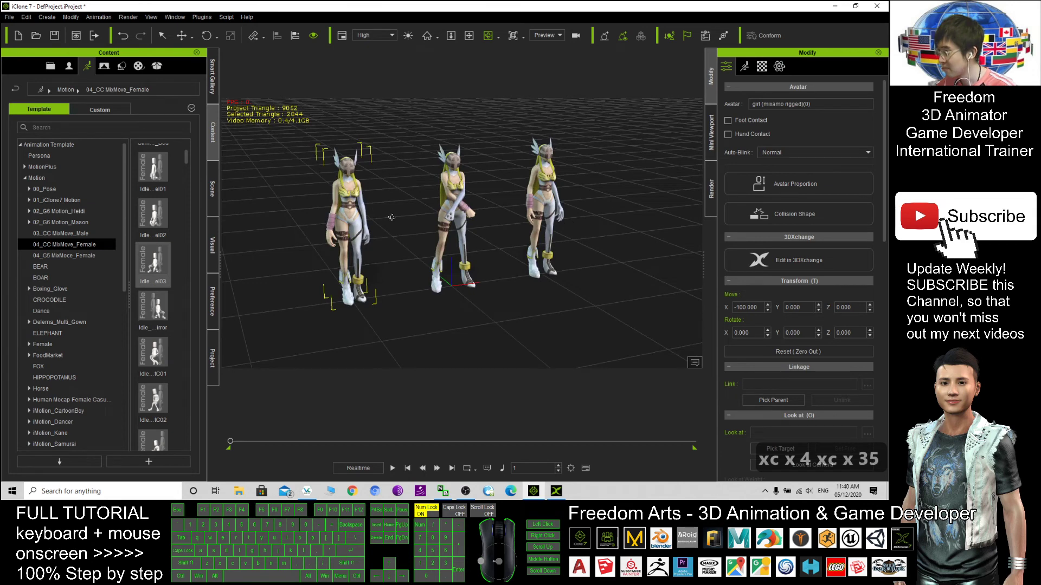
left_click_drag(392, 217, 408, 221)
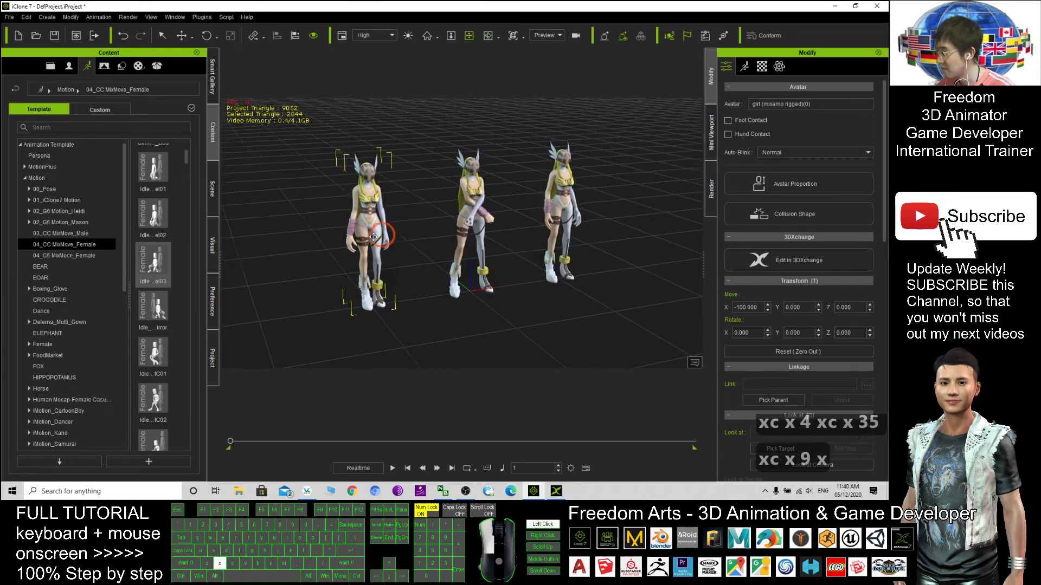
left_click_drag(373, 237, 334, 246)
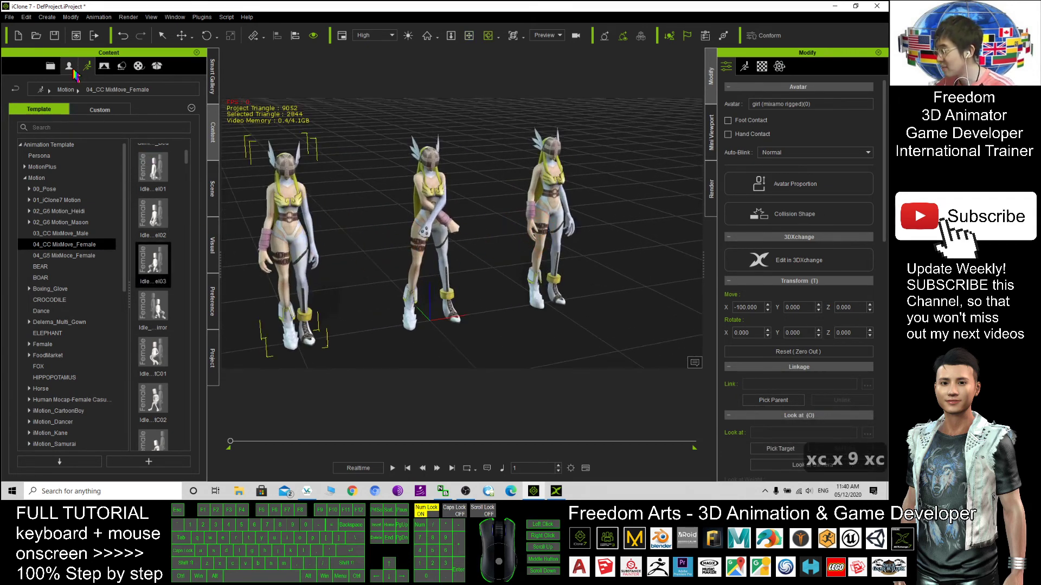
left_click(69, 66)
left_click(99, 109)
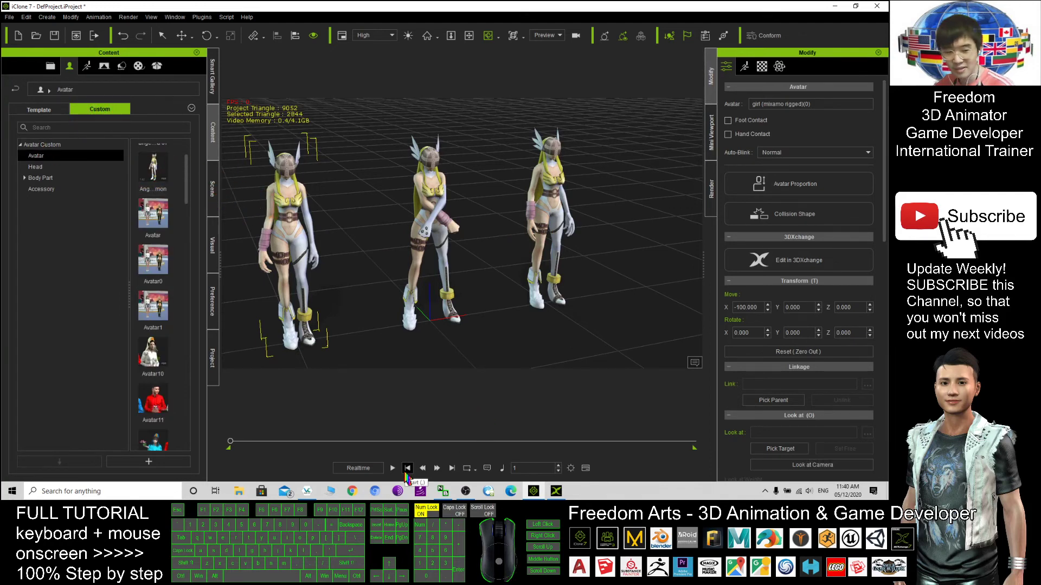
- Minimize the open programs, open girl.fbx from the desktop in 3D Viewer and rotate the model to examine it
left_click(836, 6)
left_click(835, 6)
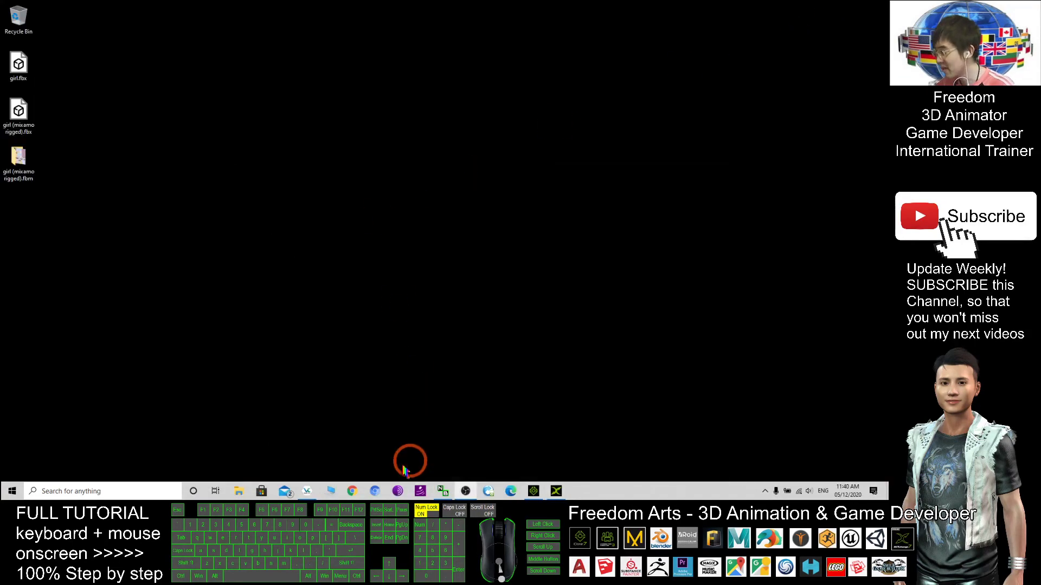
left_click(557, 492)
left_click(556, 492)
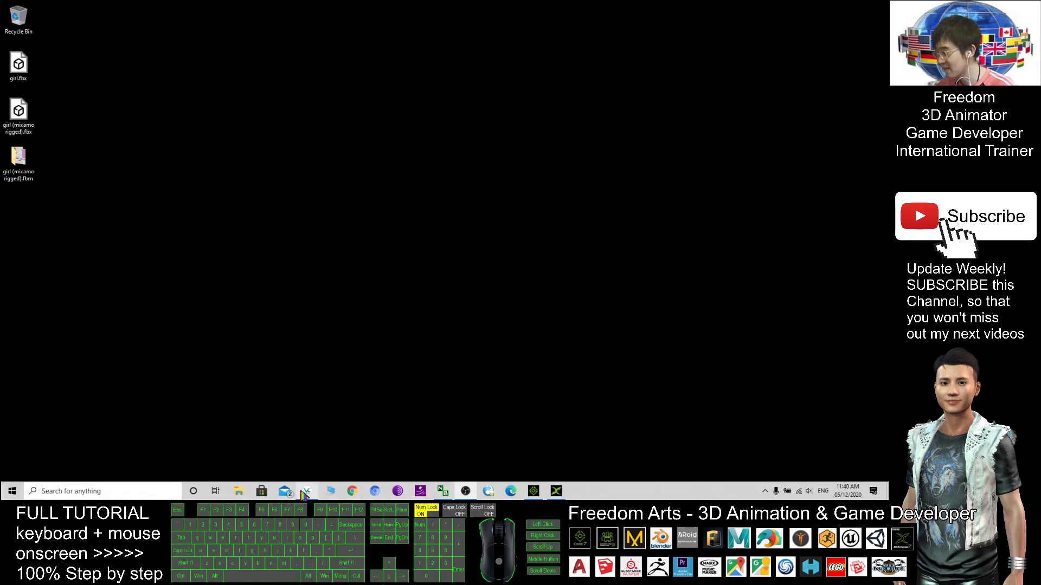
double_click(18, 64)
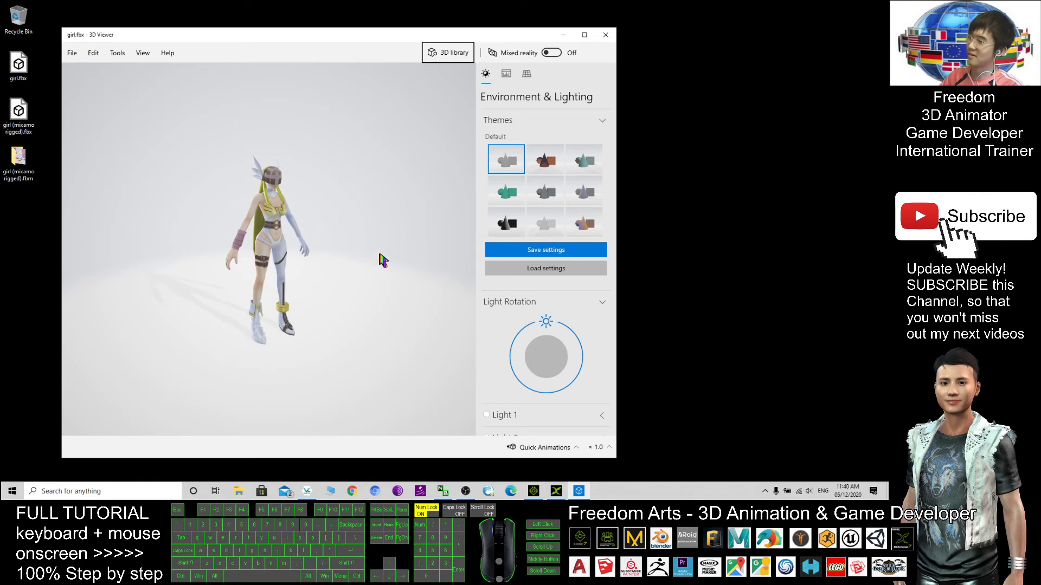
left_click_drag(384, 260, 254, 282)
key("x")
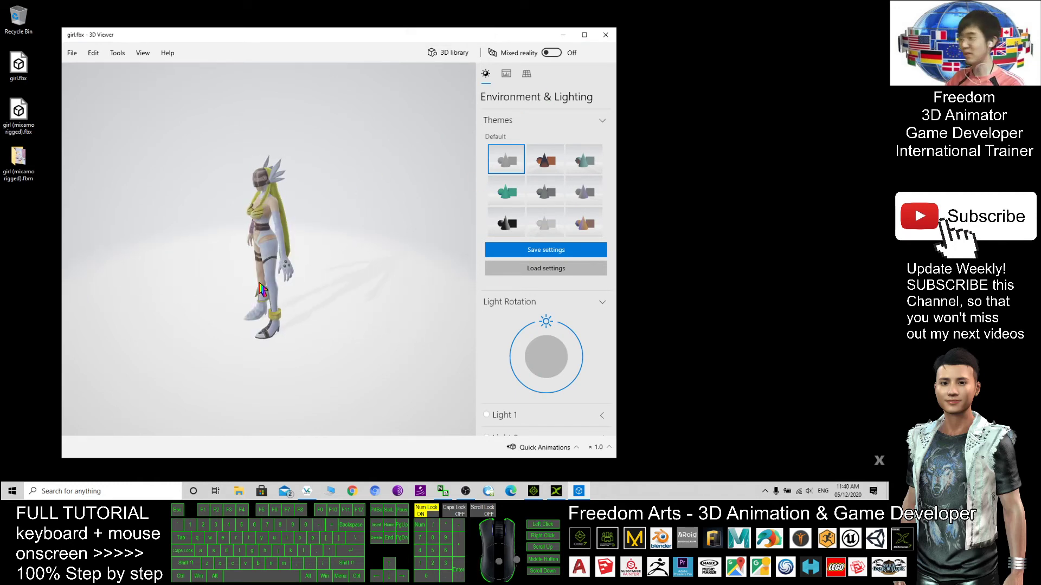
- Switch to iClone, check the source model in 3DXchange, and return to the iClone scene
left_click(533, 491)
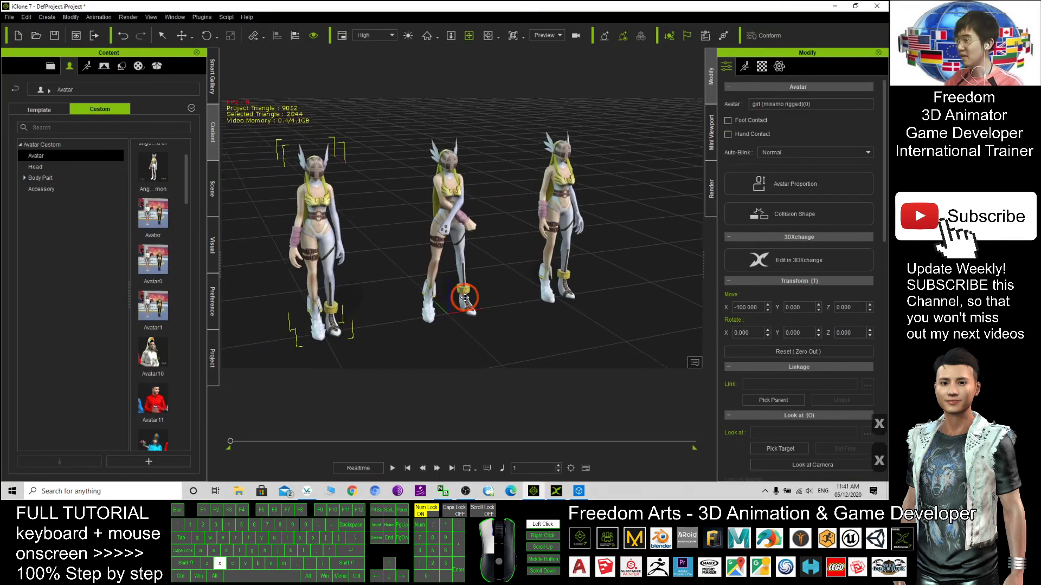
left_click(556, 491)
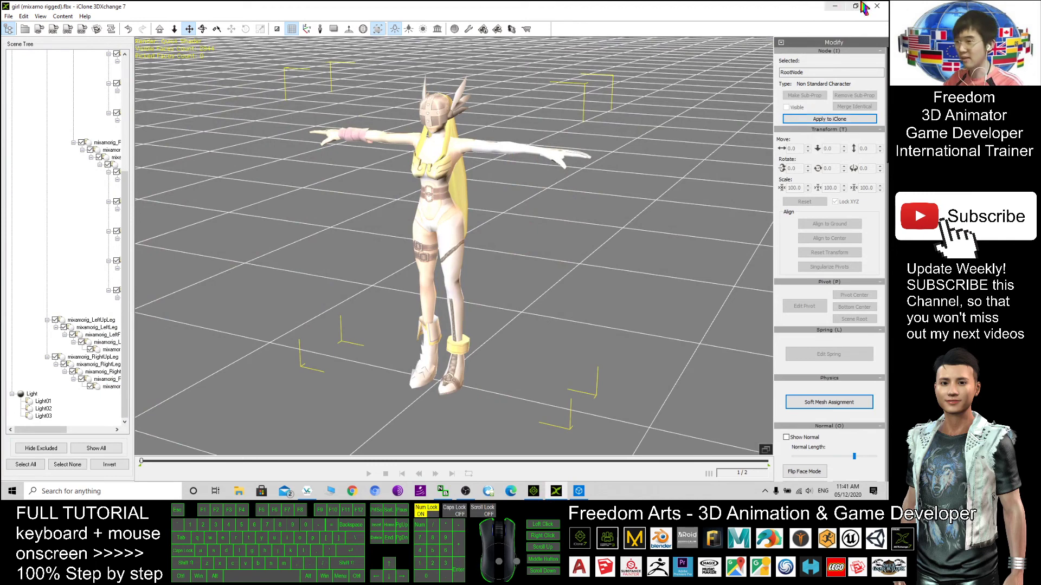
left_click(835, 6)
- Examine the three posed avatars in the iClone viewport from both sides and at different distances
key("x")
left_click_drag(507, 288, 415, 239)
key("c")
key("x")
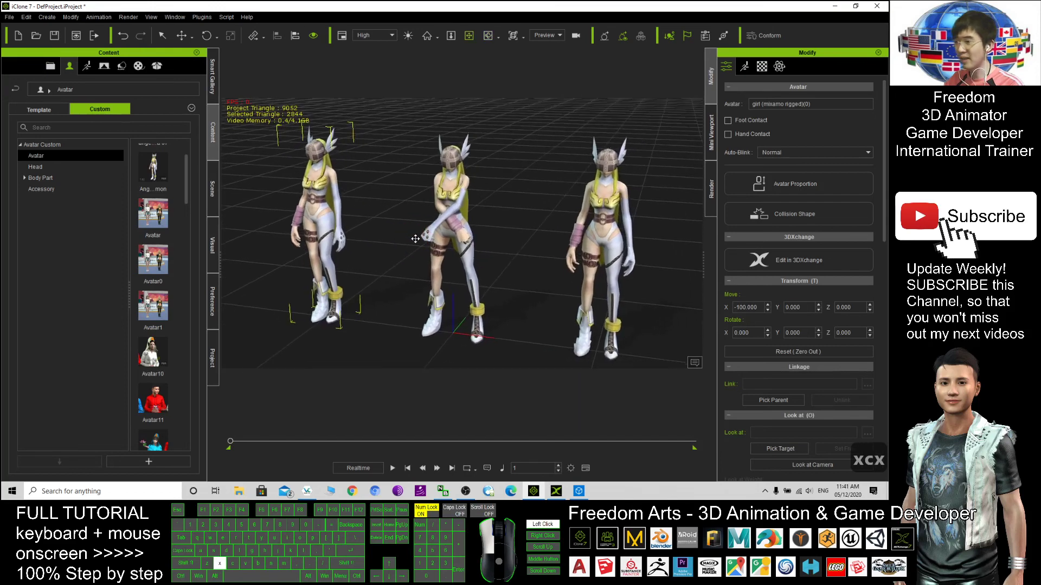
key("x")
key("x")
key("x")
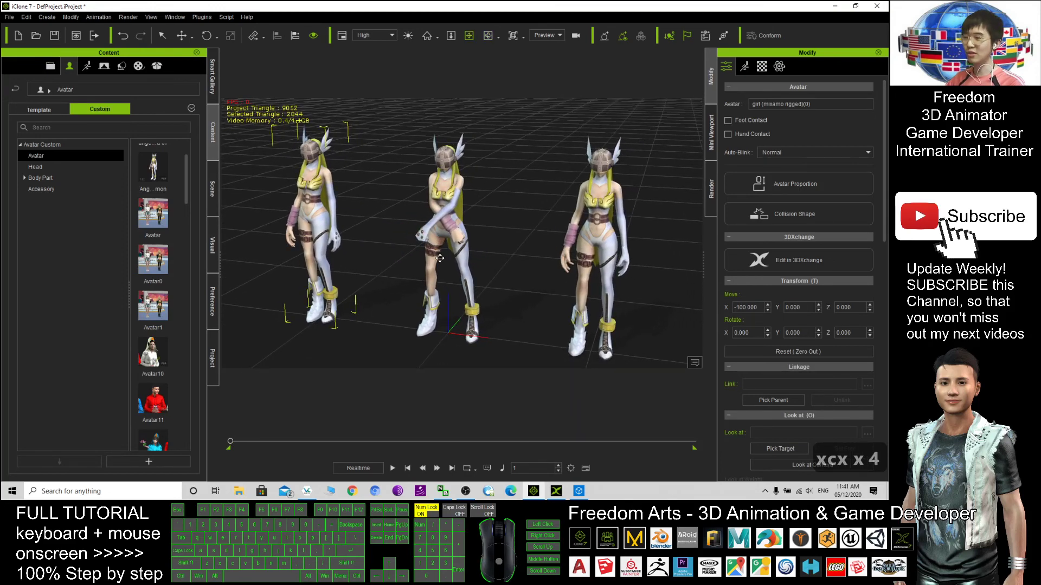
left_click_drag(445, 264, 515, 274)
key("c")
key("x")
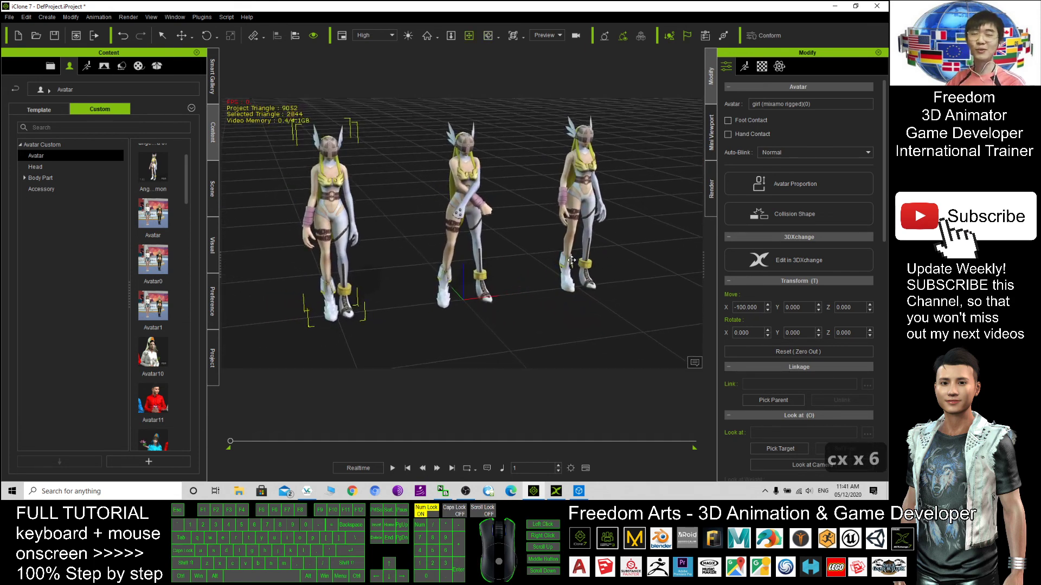